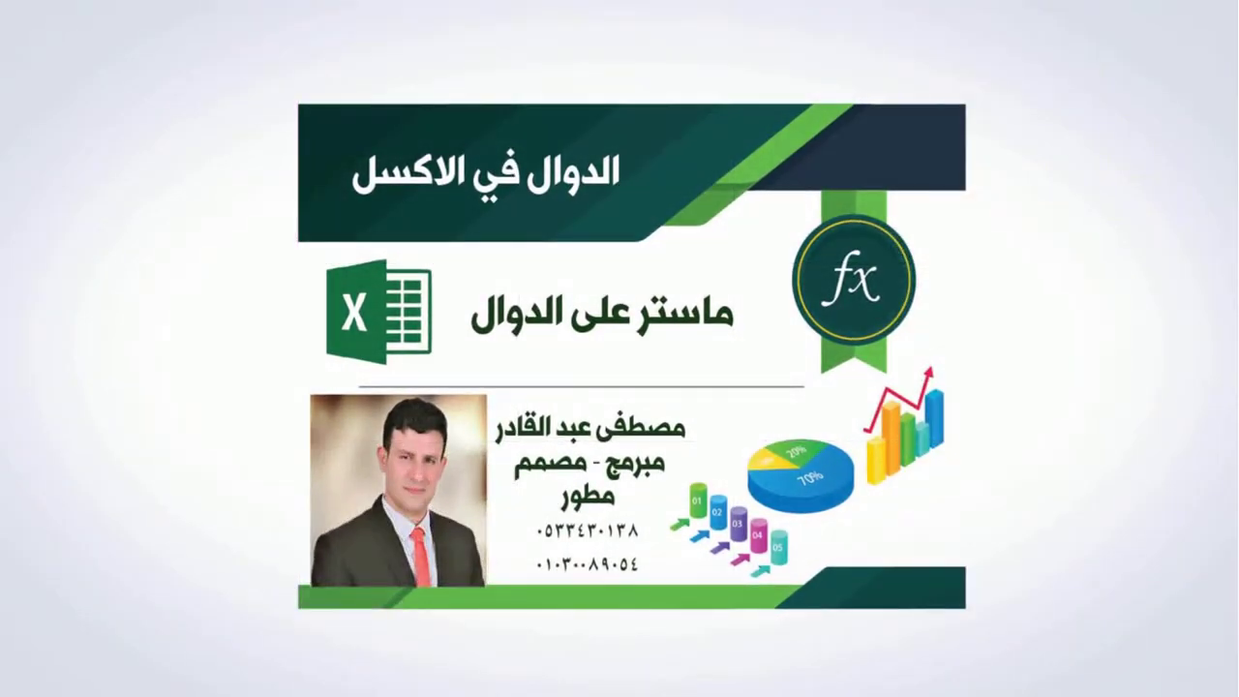
# Scroll the Word document to the salary-raise nested IF example and its spreadsheet screenshot
pyautogui.scroll(2, 794, 475)
pyautogui.scroll(4, 795, 478)
pyautogui.scroll(1, 795, 478)
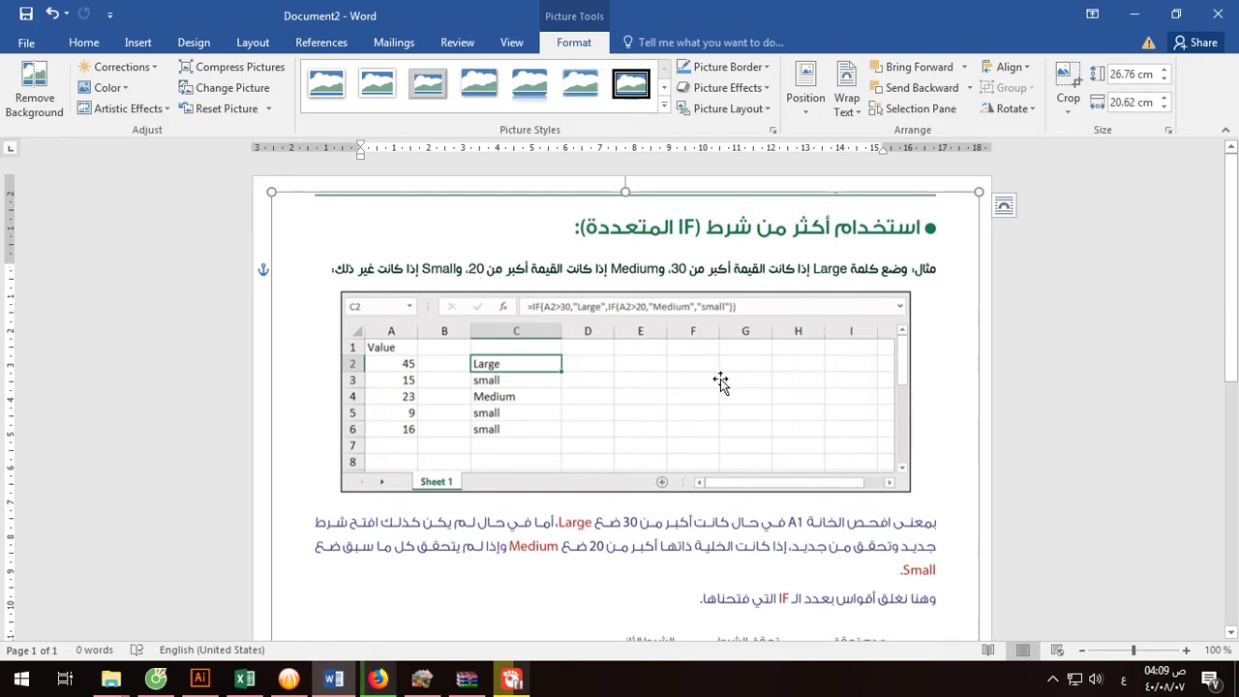
pyautogui.scroll(-3, 720, 381)
pyautogui.scroll(-5, 720, 381)
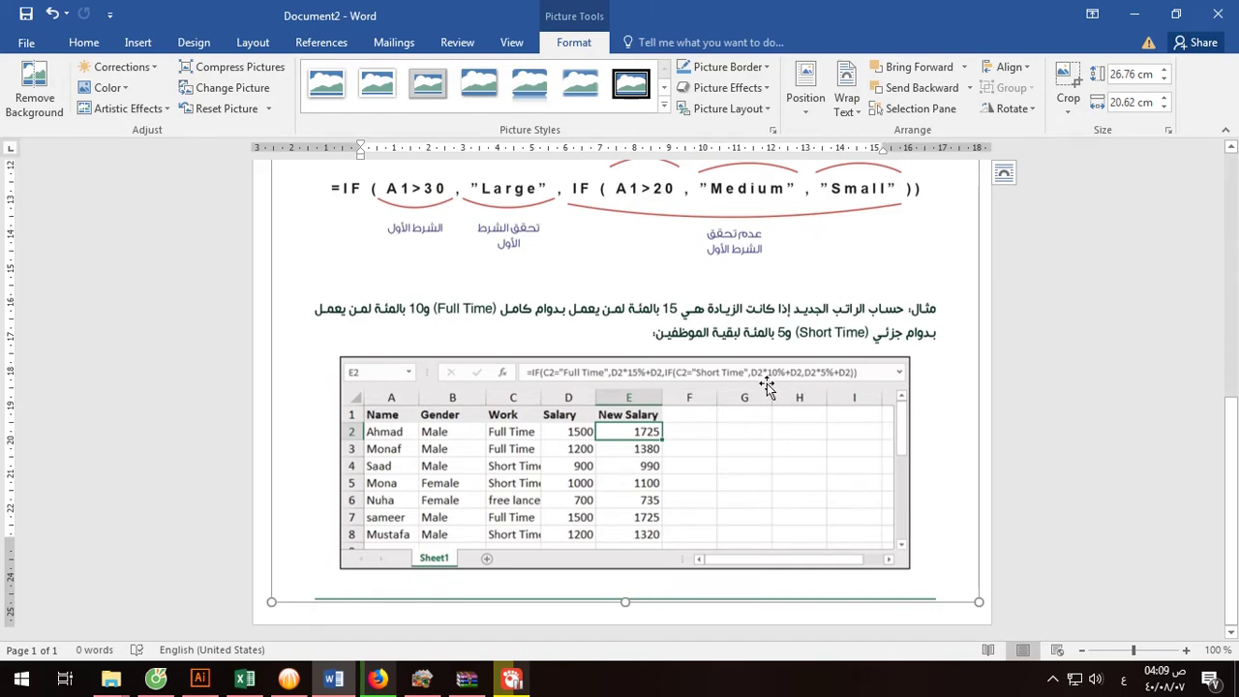
# Switch to the Arabic Excel workbook, select B4 and widen column B
pyautogui.click(245, 679)
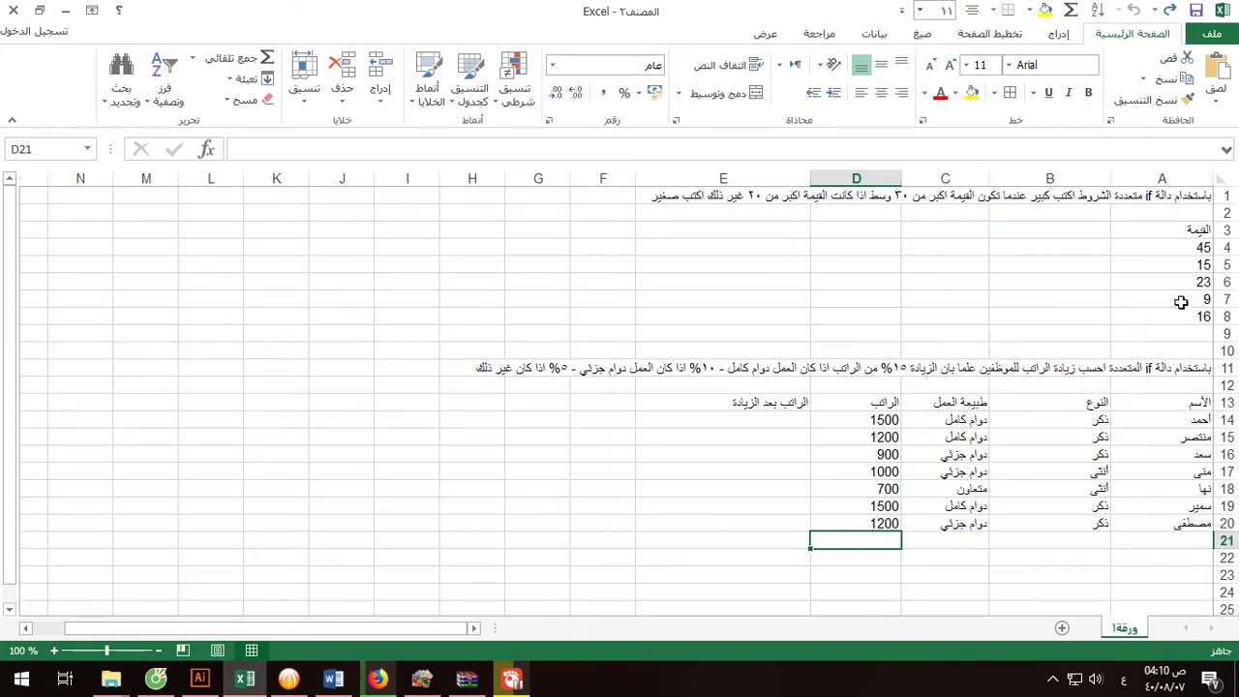
pyautogui.click(1043, 249)
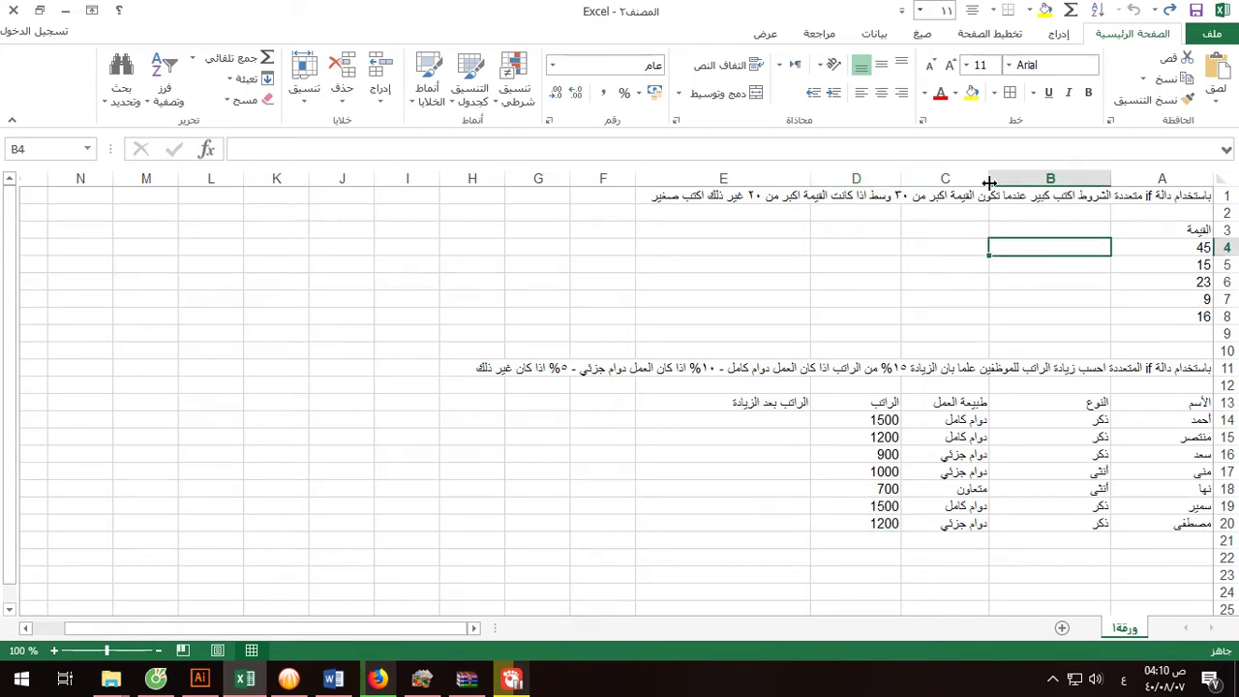
pyautogui.moveTo(989, 179); pyautogui.dragTo(636, 182)
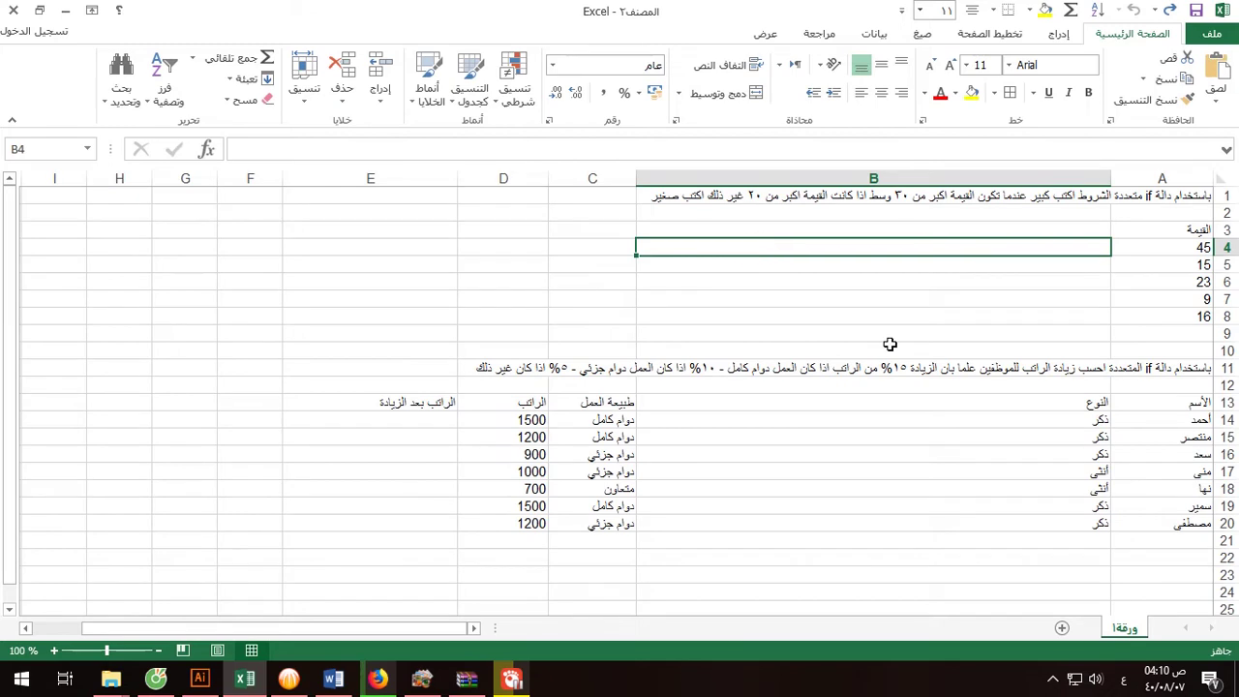
# Enter =IF(A4>30;"كبير";IF(A4>20;"وسط";"صغير")) in B4 so it shows كبير
pyautogui.write('=')
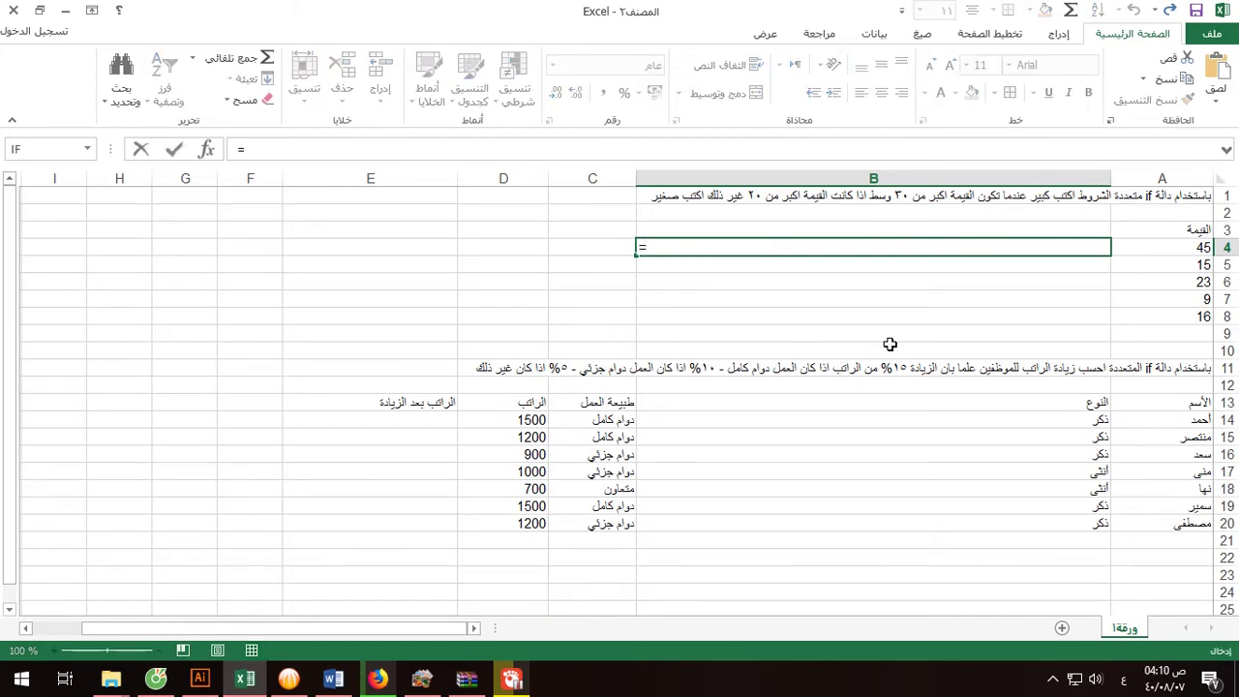
pyautogui.write('if')
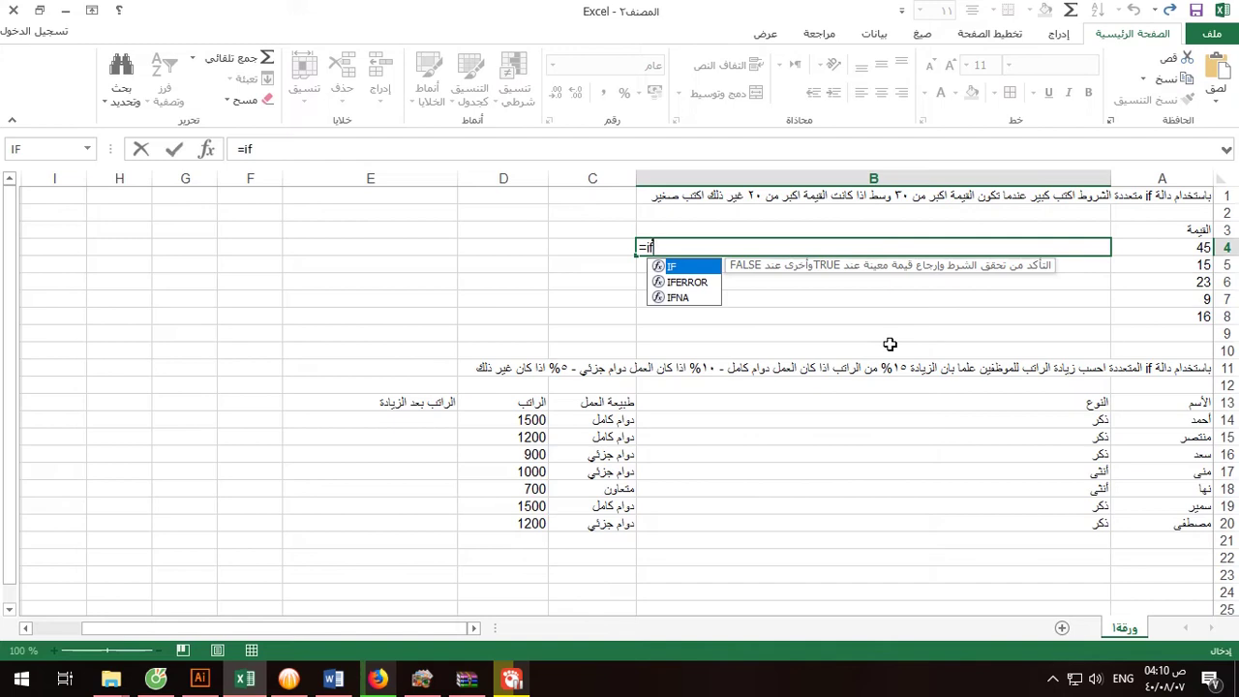
pyautogui.write('(')
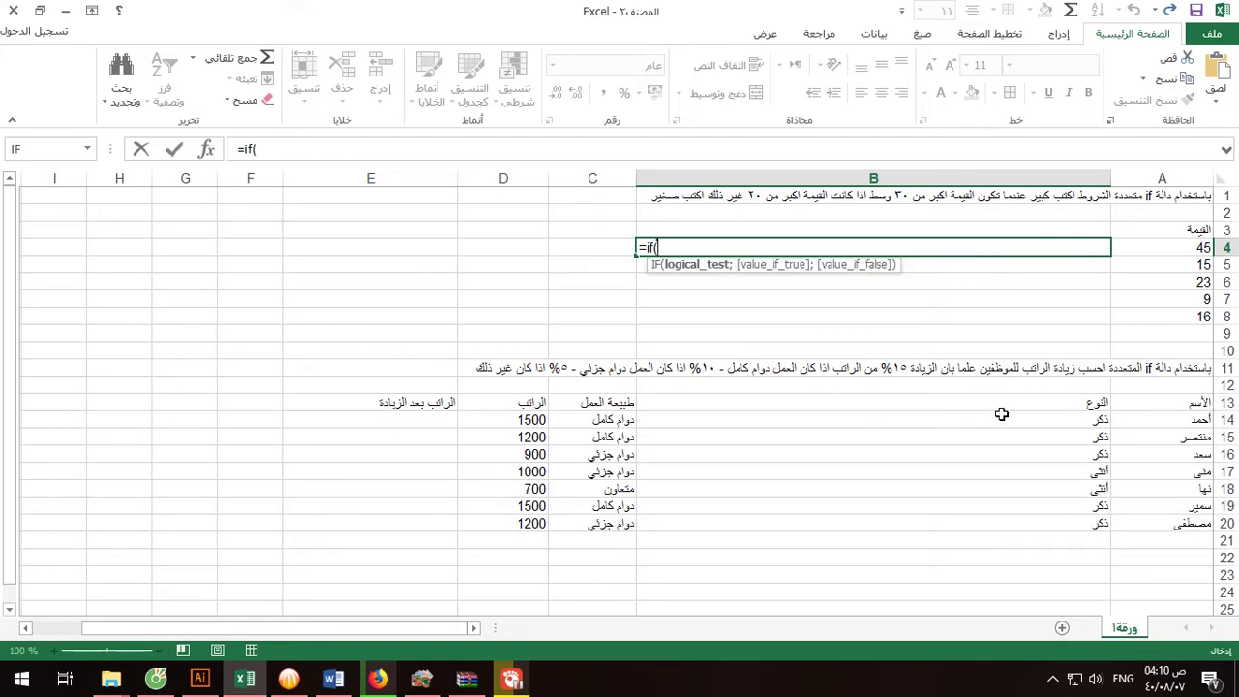
pyautogui.click(1161, 249)
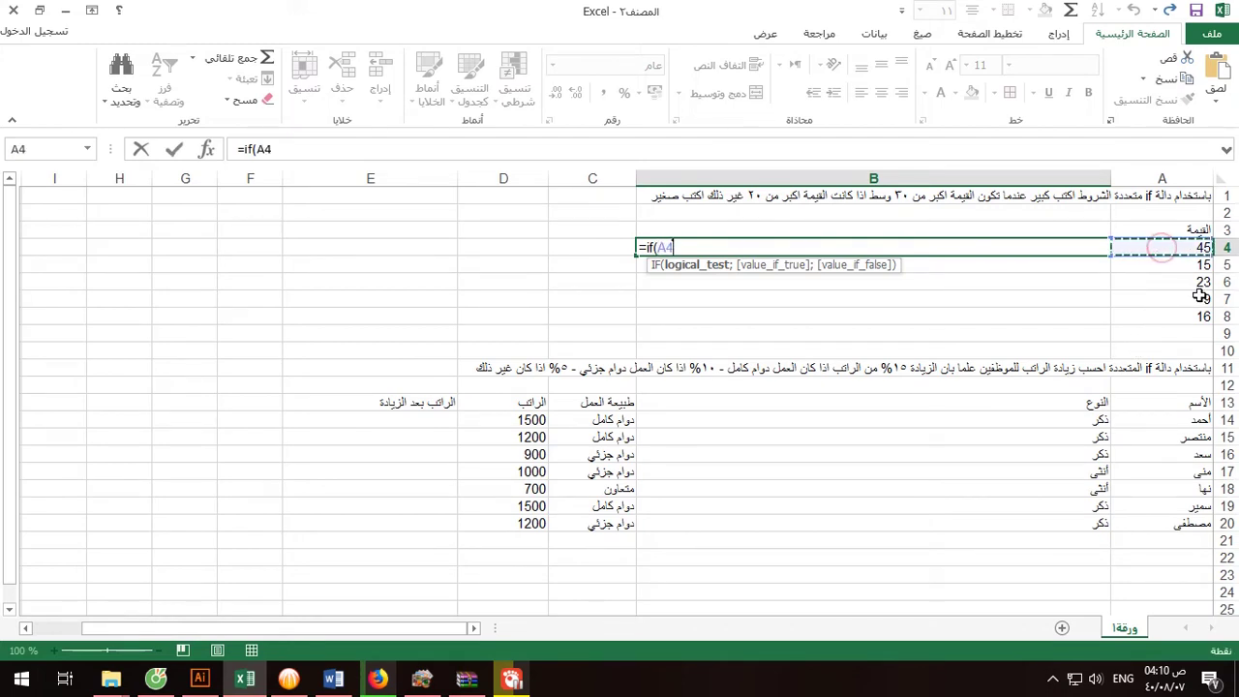
pyautogui.write('>30')
pyautogui.write(';"ك')
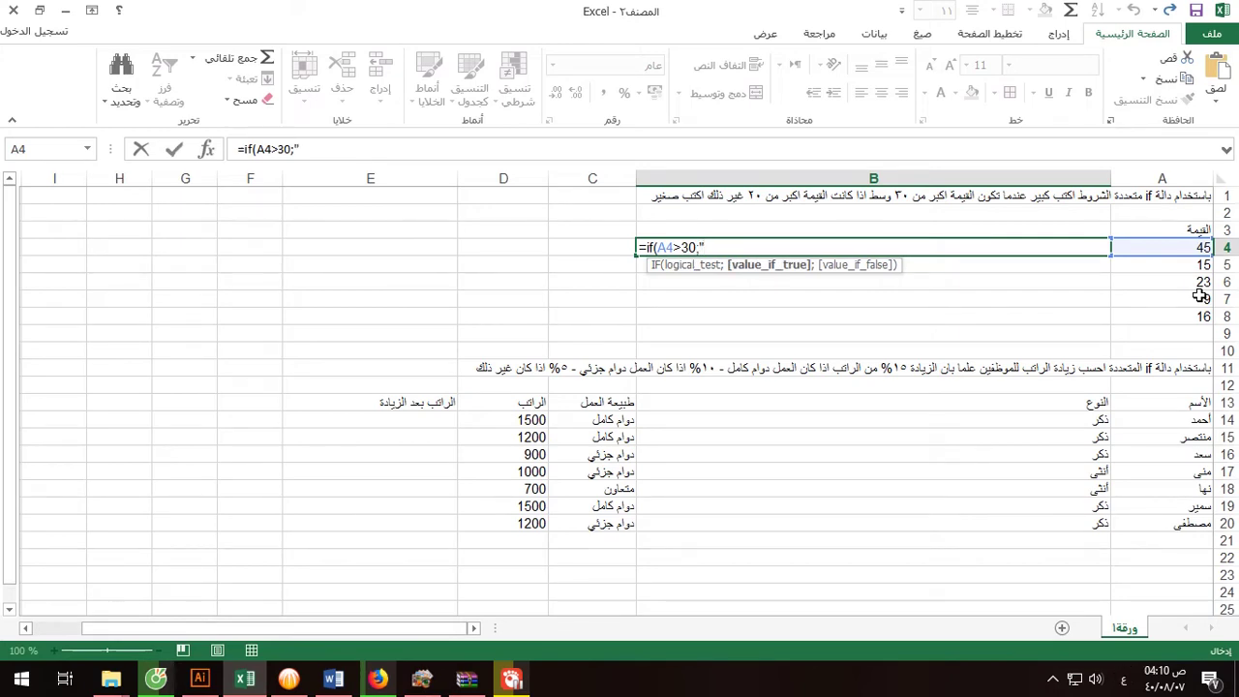
pyautogui.write('بي')
pyautogui.write('ر"')
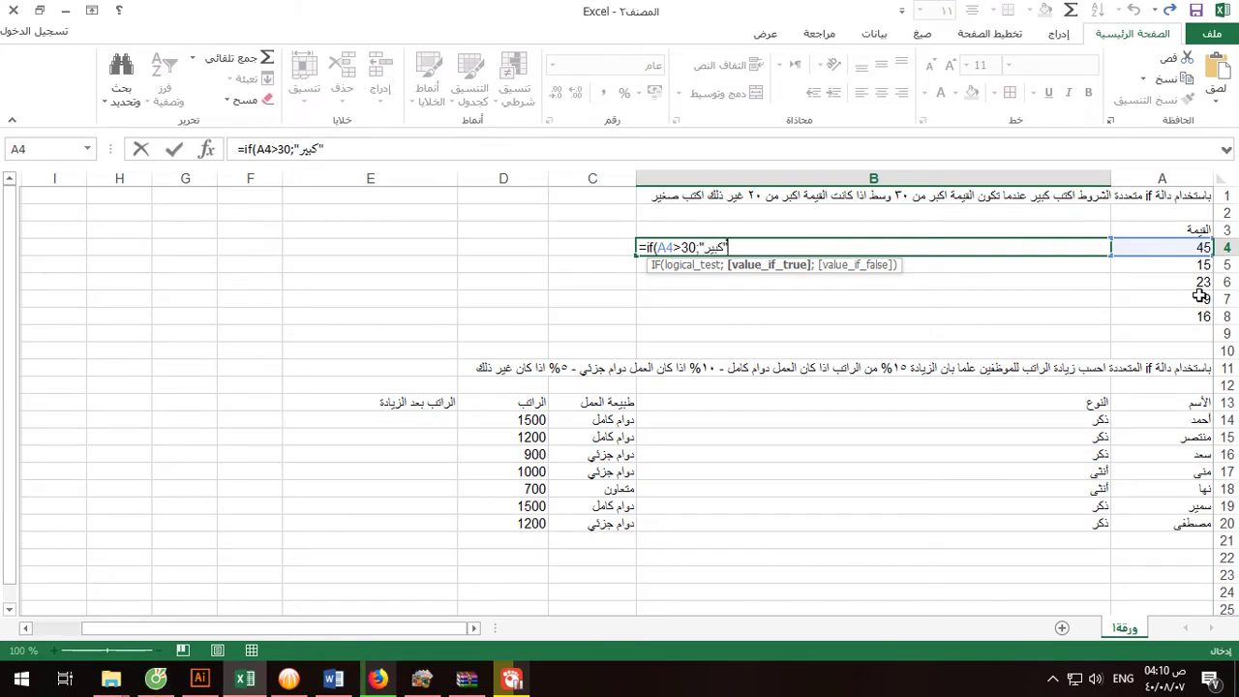
pyautogui.write(';')
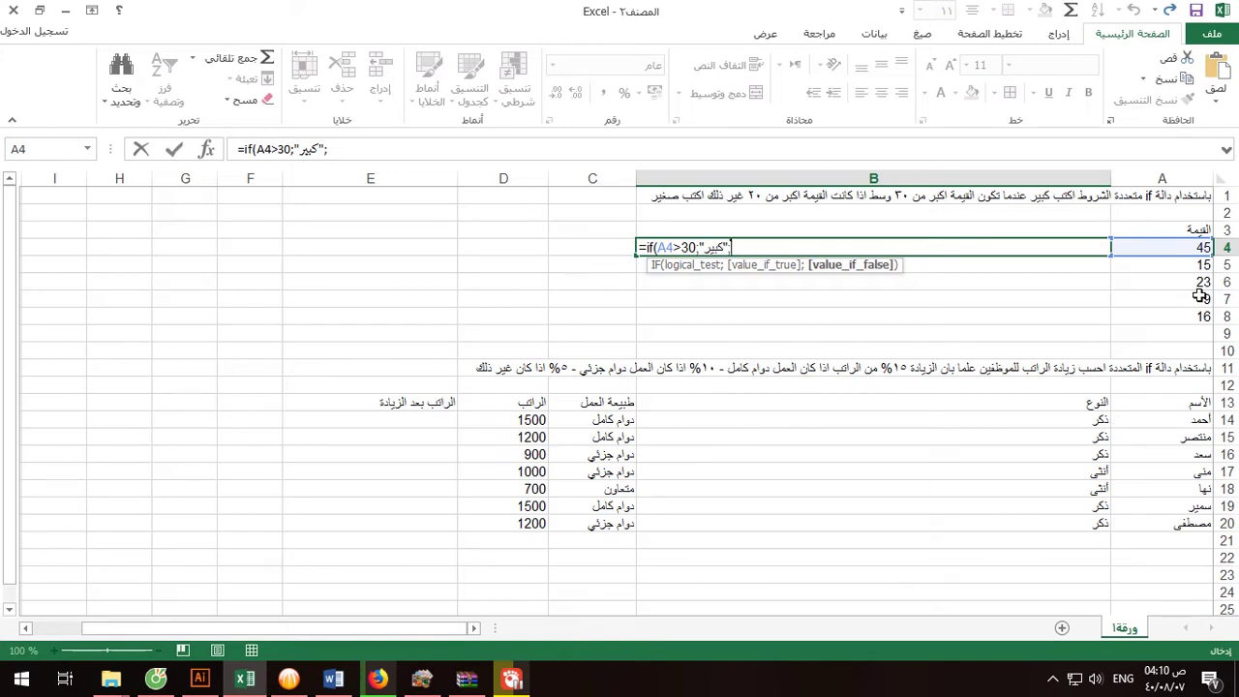
pyautogui.write('if')
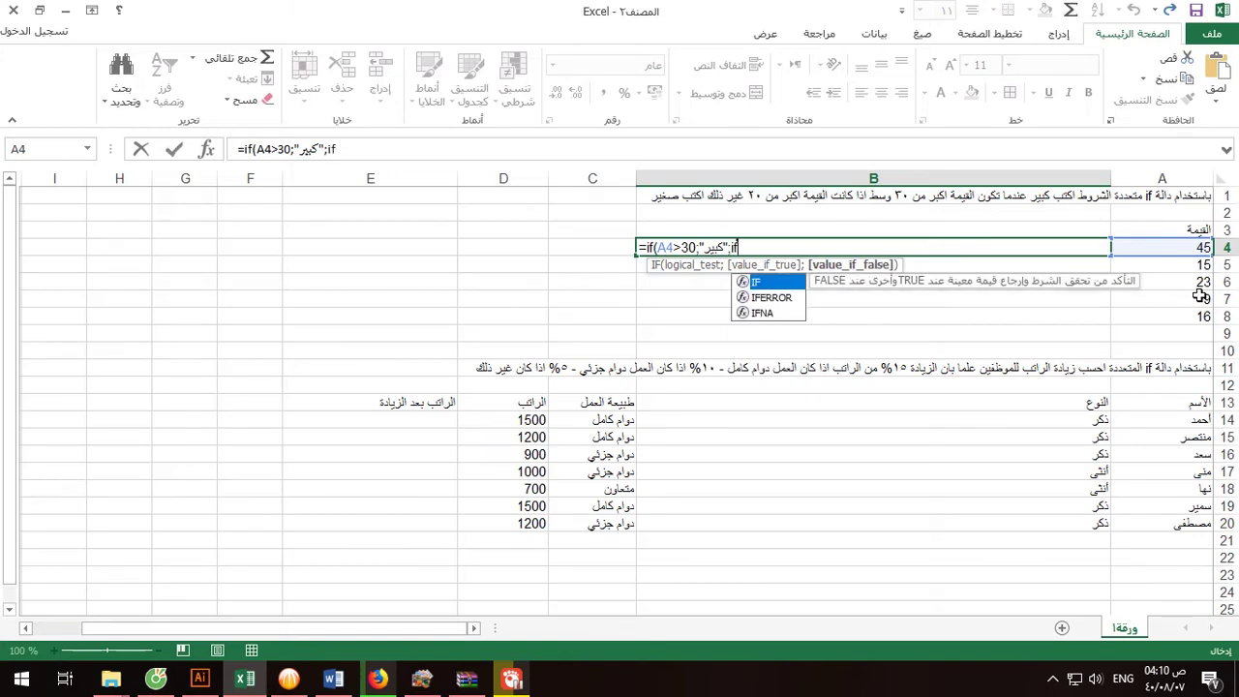
pyautogui.write('(')
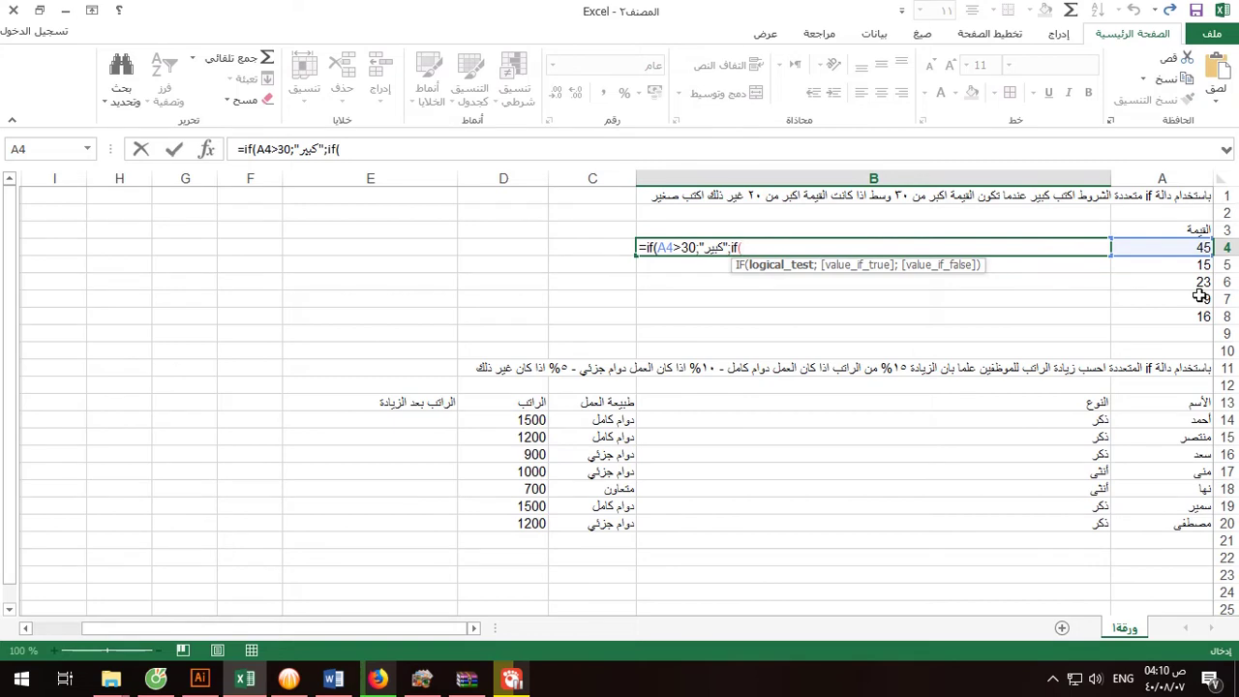
pyautogui.click(1177, 247)
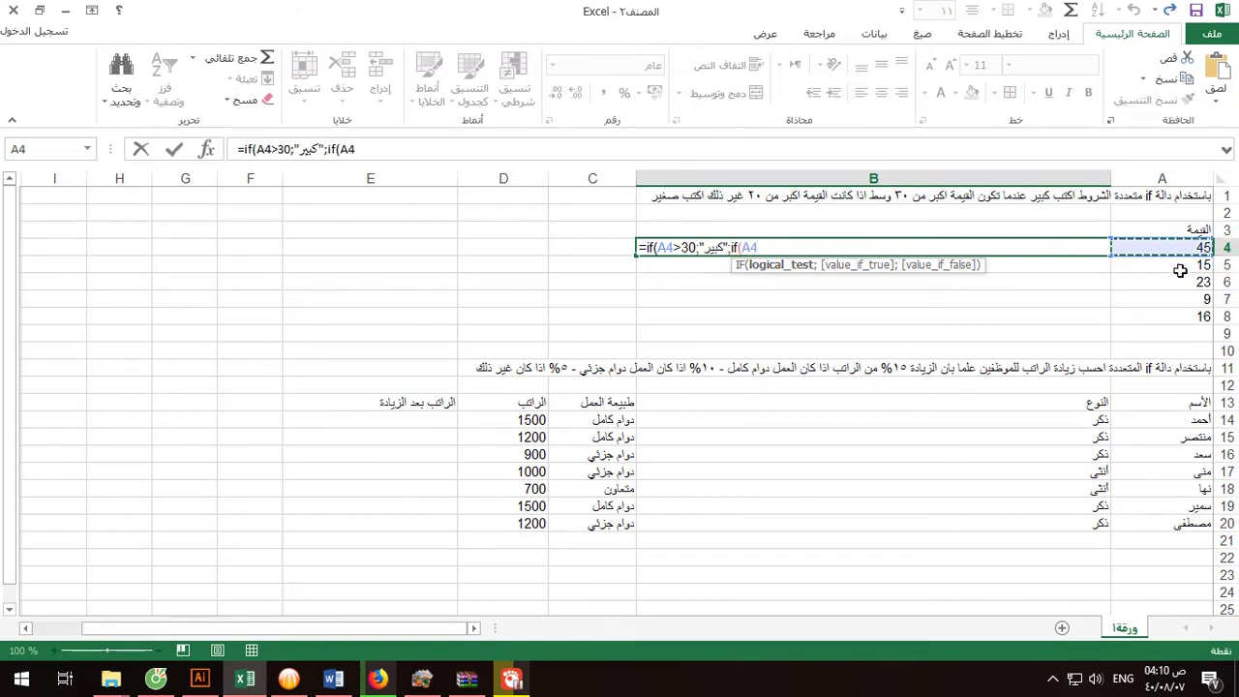
pyautogui.write('>20')
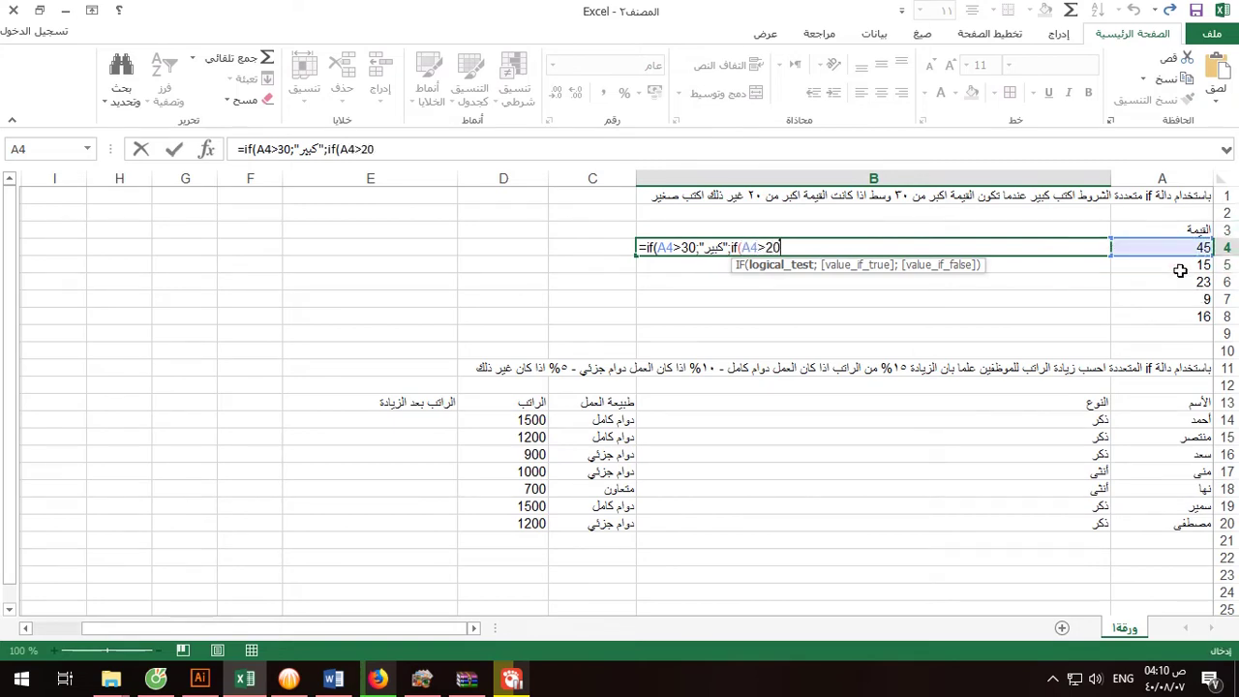
pyautogui.write(';"و')
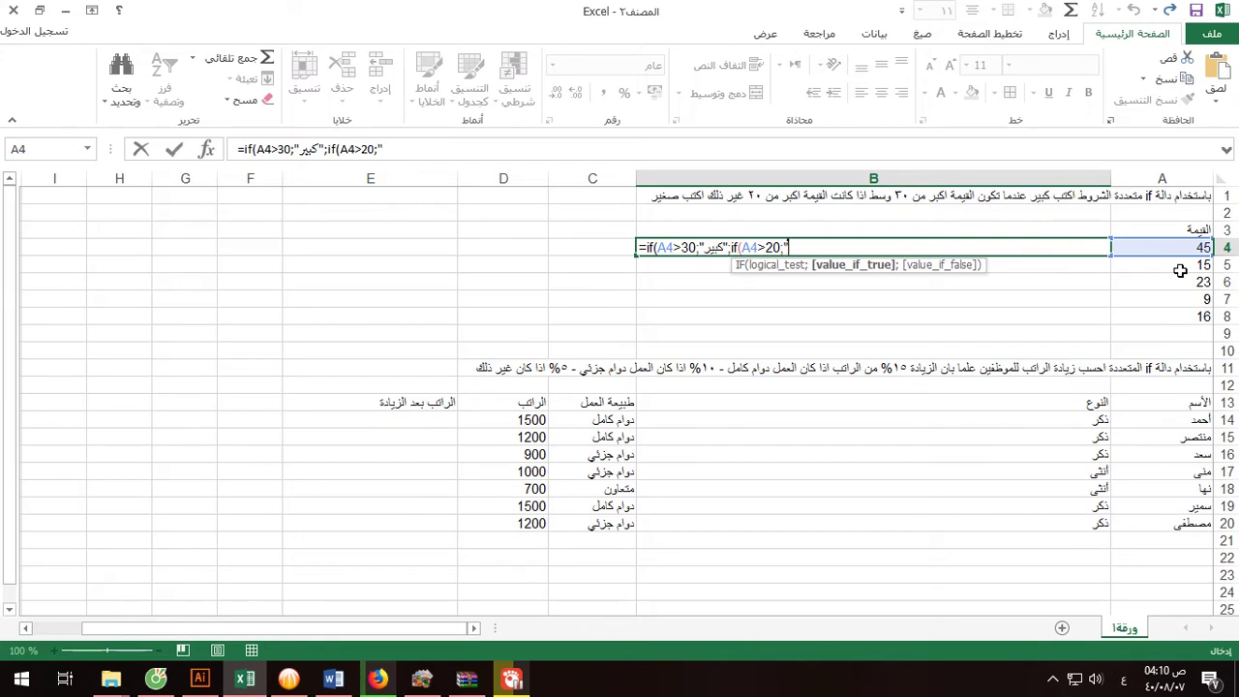
pyautogui.write('سط"')
pyautogui.write(';"ص')
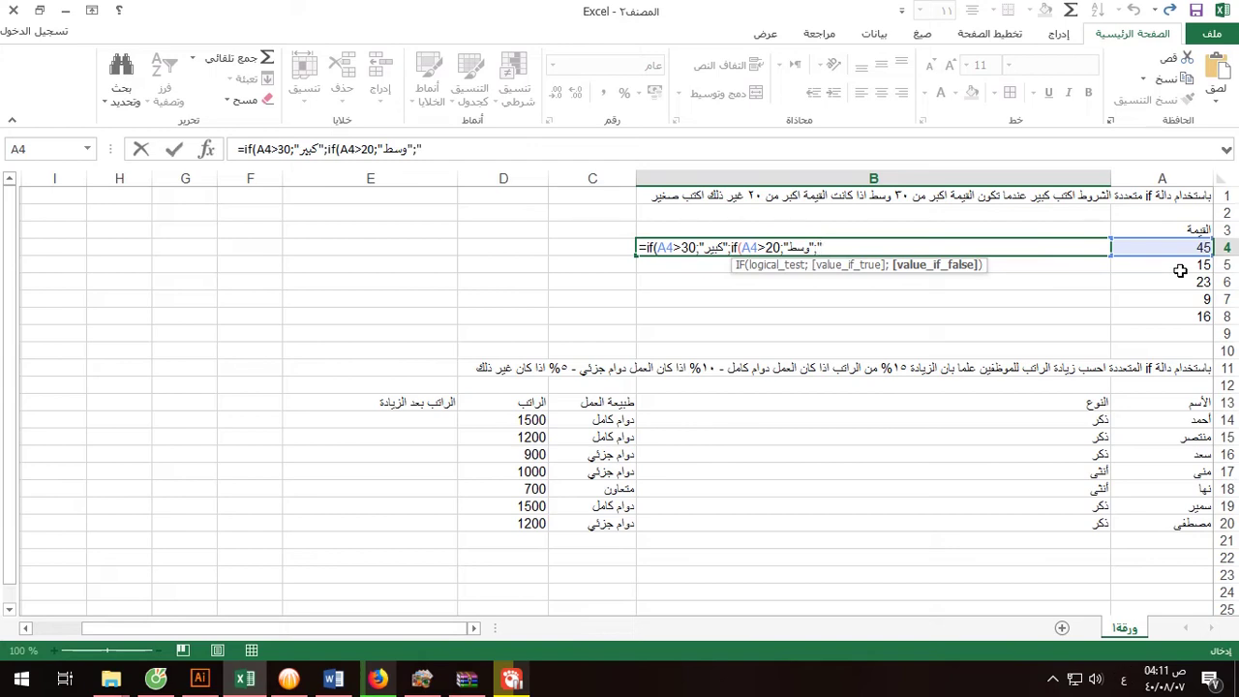
pyautogui.write('غ')
pyautogui.write('ير"')
pyautogui.write(')')
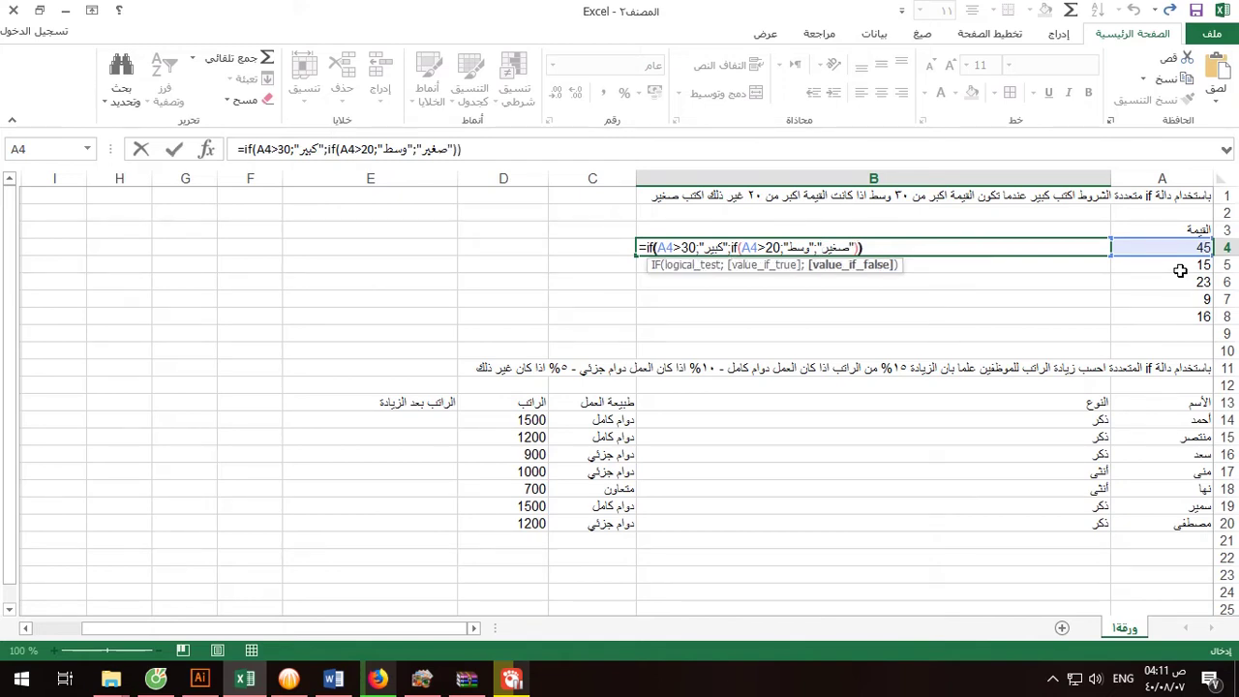
pyautogui.press('Return')
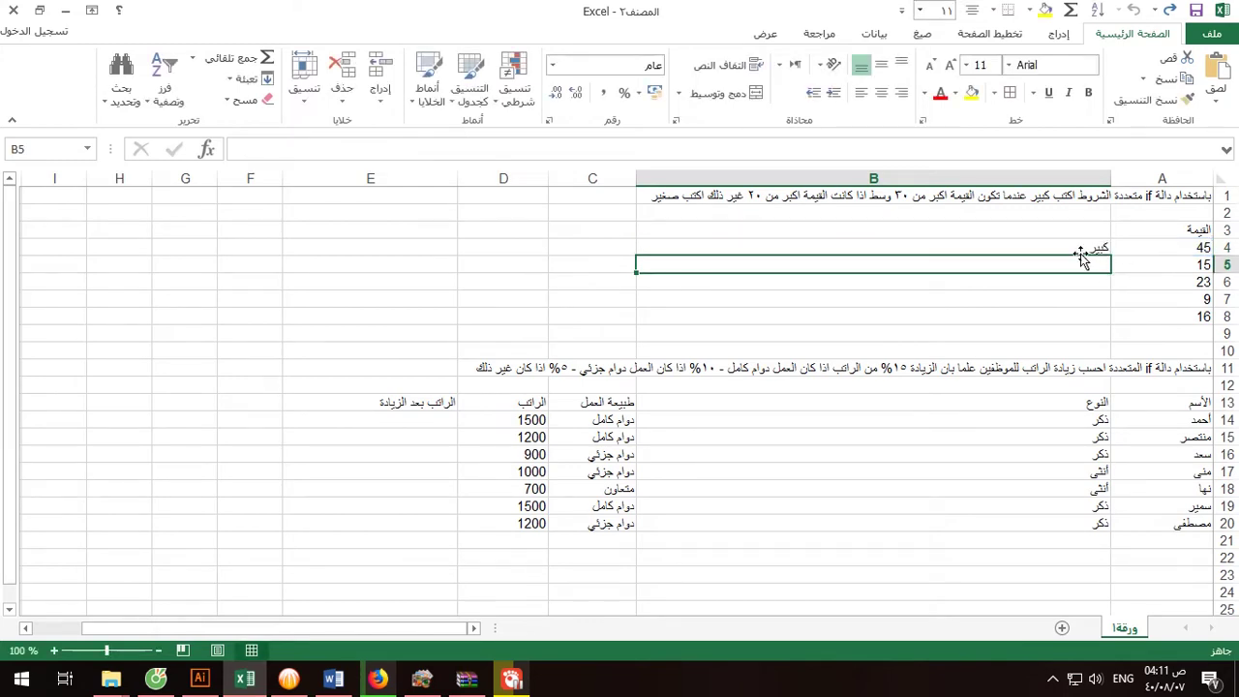
# Fill B4's nested IF down to B8 and resize column B
pyautogui.click(1079, 249)
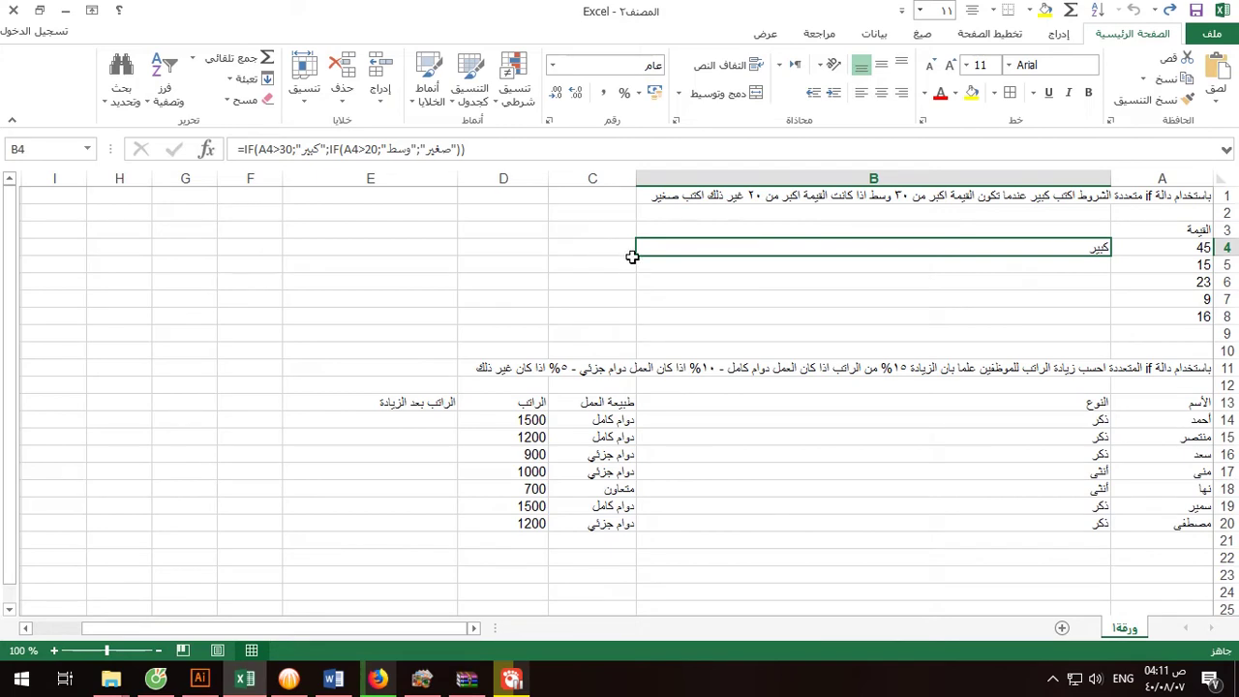
pyautogui.moveTo(639, 255); pyautogui.dragTo(636, 323)
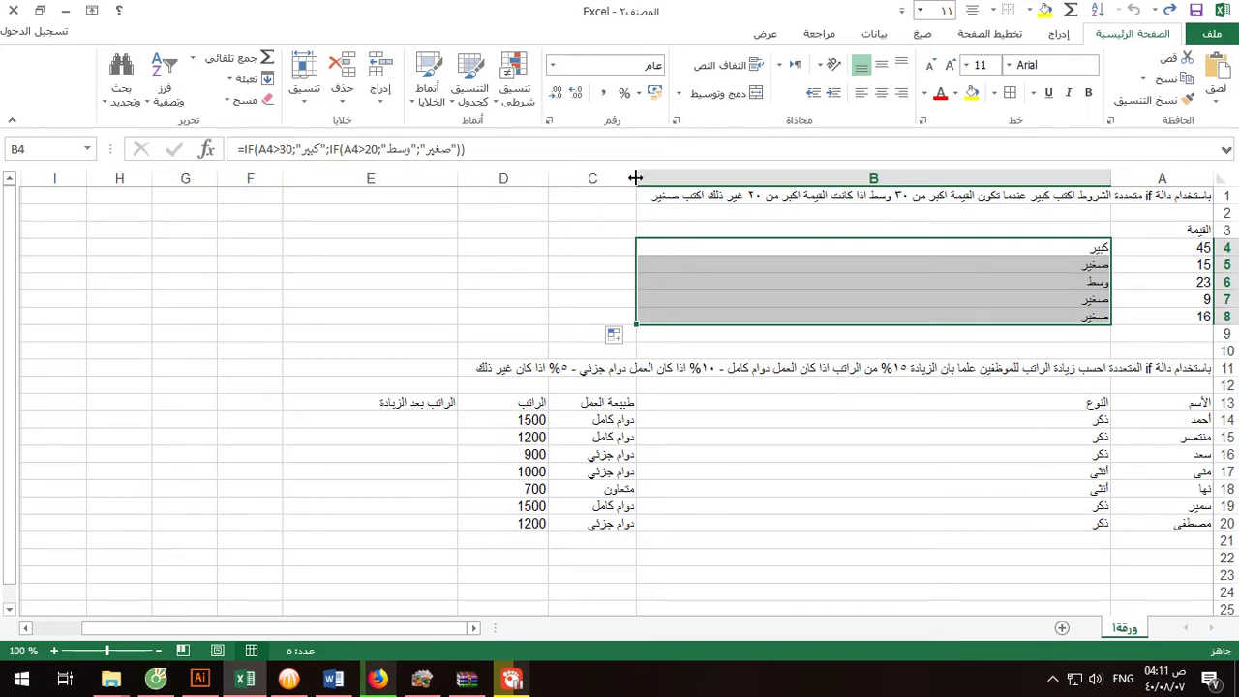
pyautogui.moveTo(635, 178); pyautogui.dragTo(864, 179)
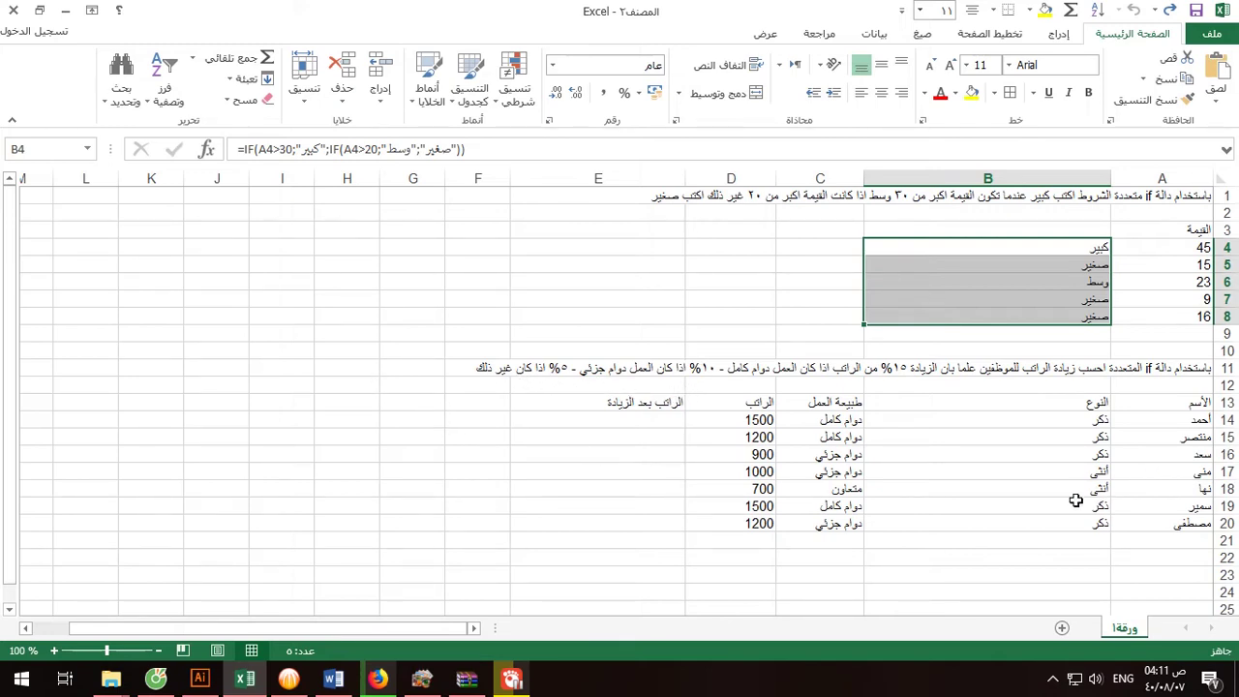
# Narrow column B to fit its labels, select E14 and widen column E
pyautogui.moveTo(864, 178); pyautogui.dragTo(964, 178)
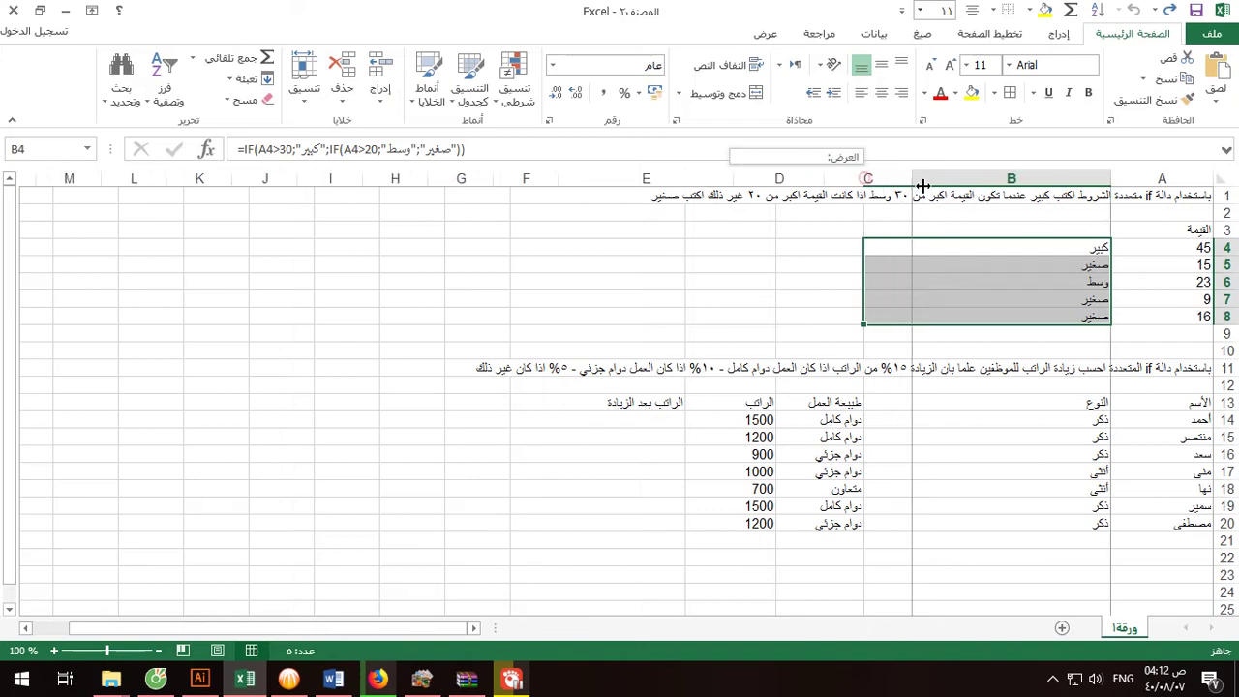
pyautogui.click(696, 410)
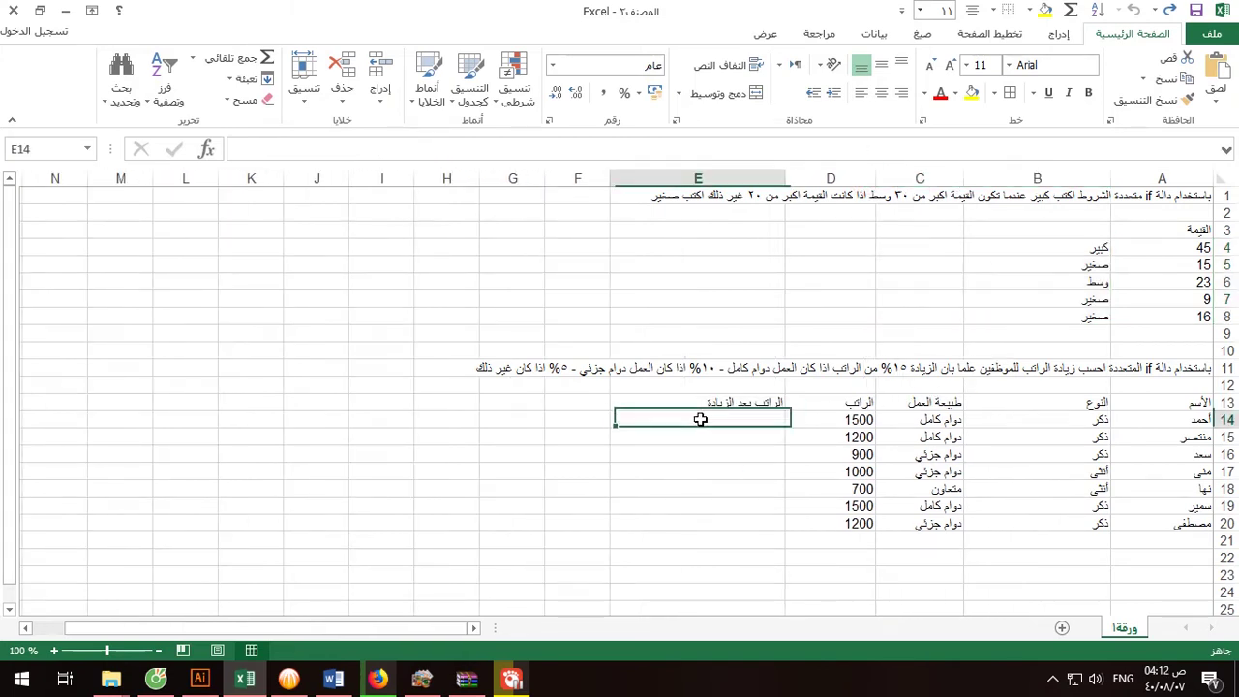
pyautogui.moveTo(610, 179); pyautogui.dragTo(190, 178)
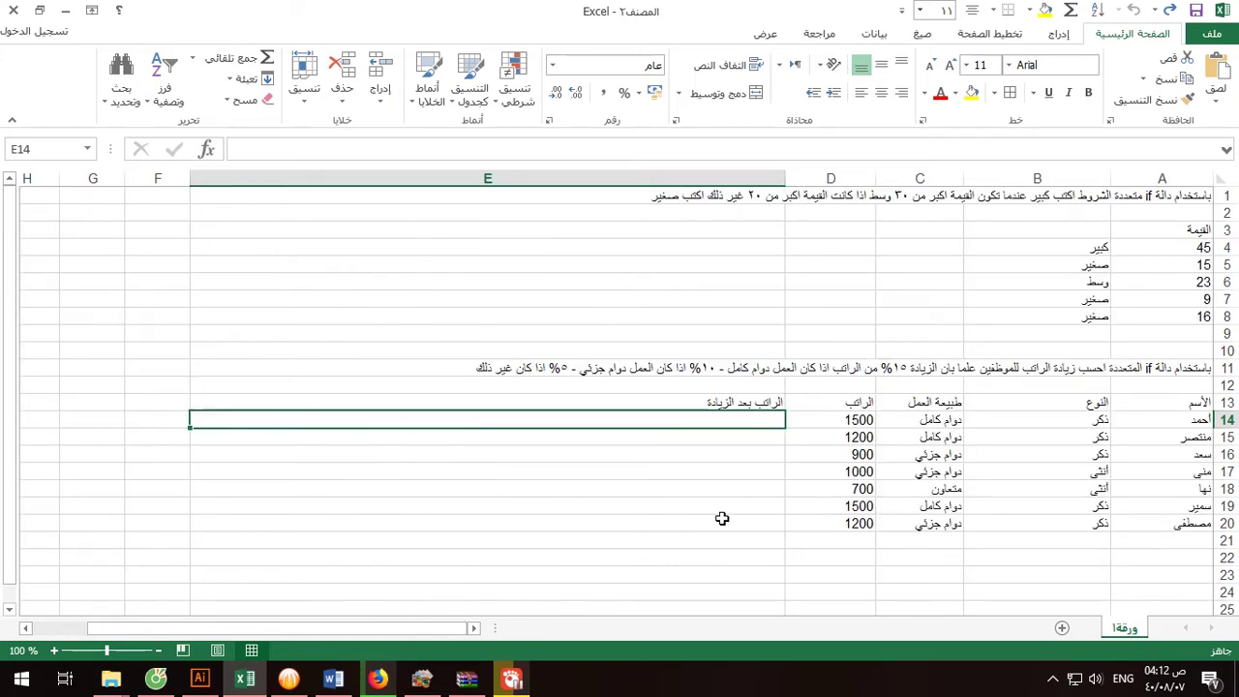
# In E14 type =IF(C14="دوام كامل";15%*D14+D14; and open the inner IF
pyautogui.write('=')
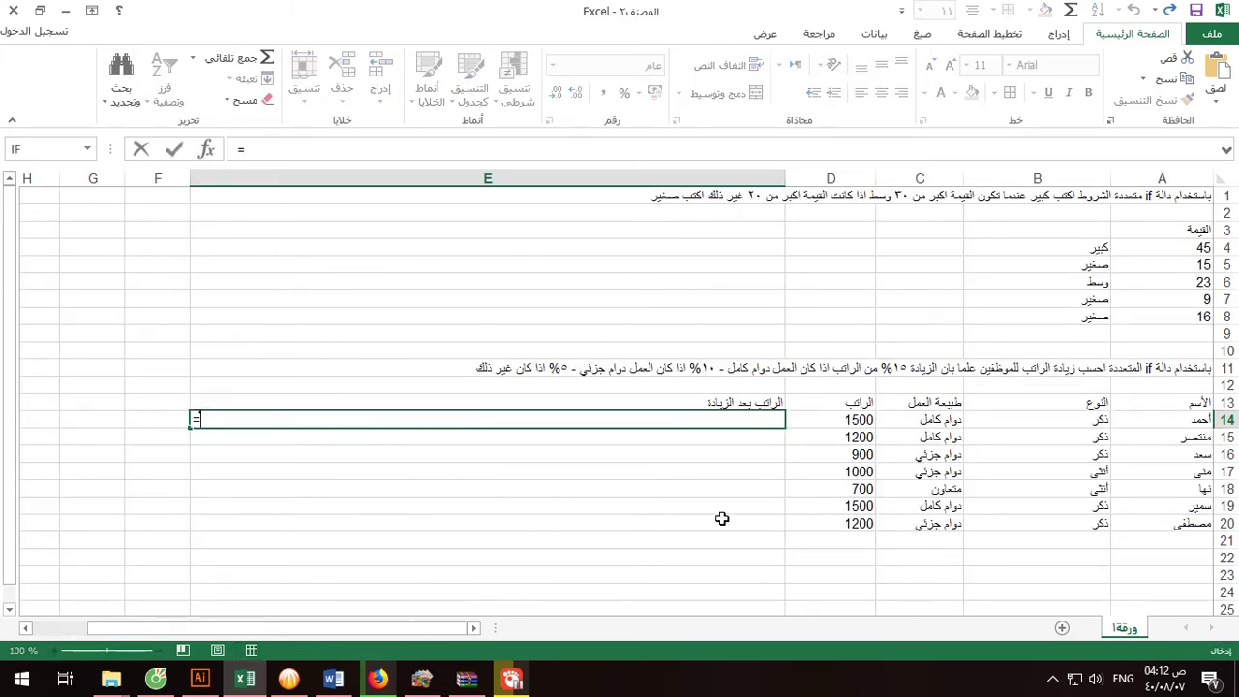
pyautogui.write('if')
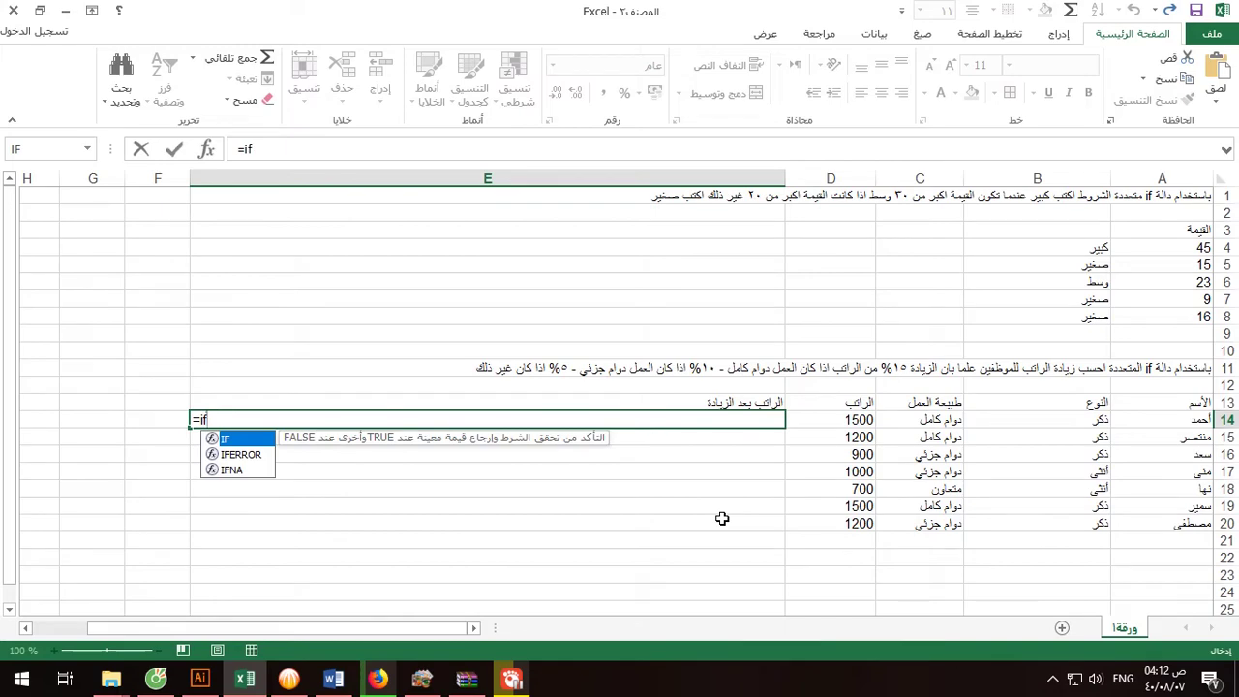
pyautogui.write('(')
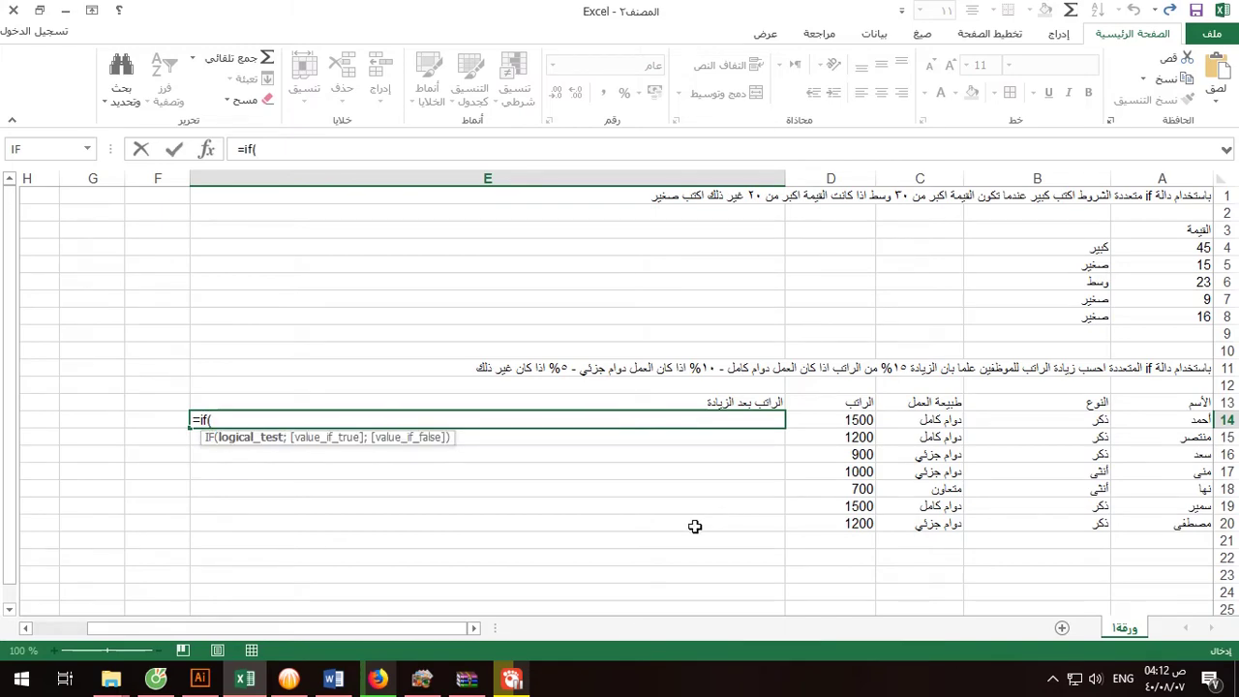
pyautogui.scroll(-1, 850, 499)
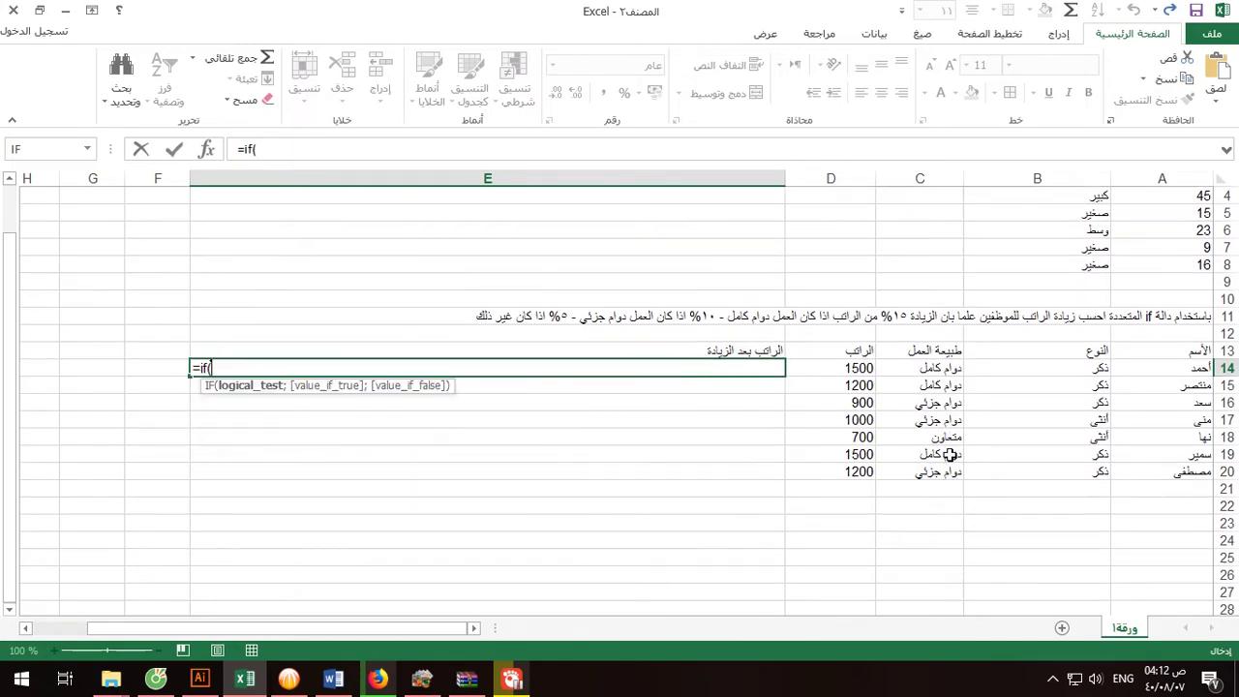
pyautogui.click(927, 371)
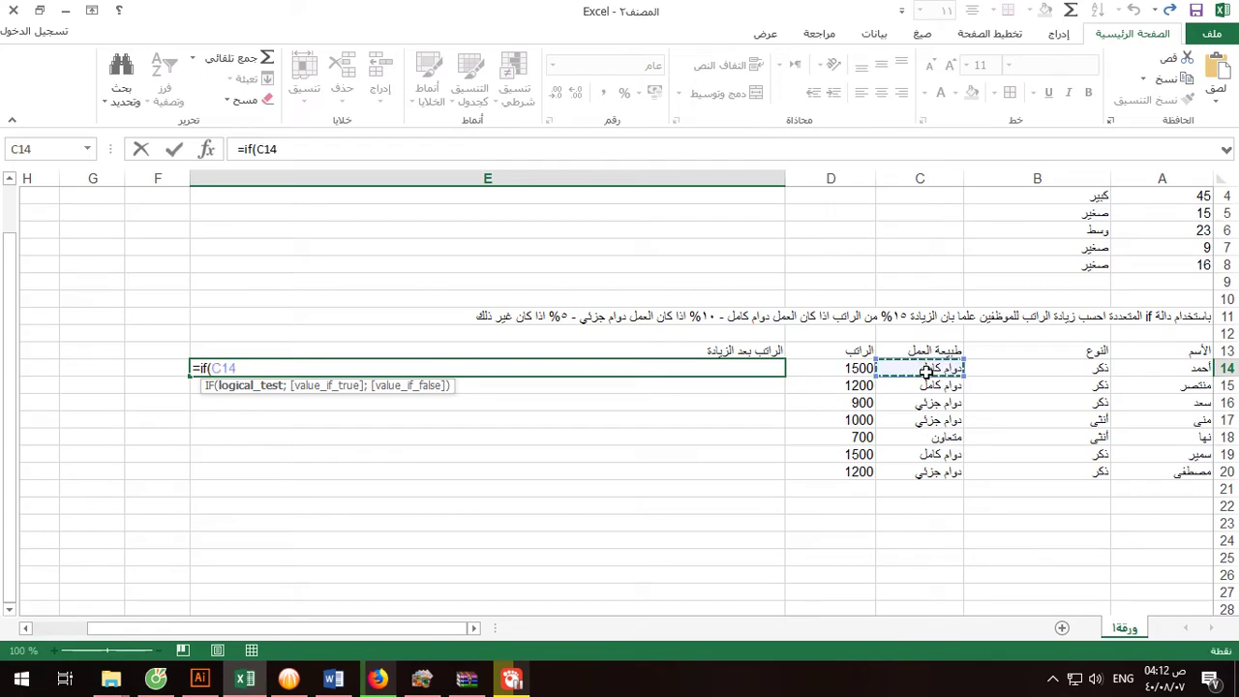
pyautogui.write('="دوام')
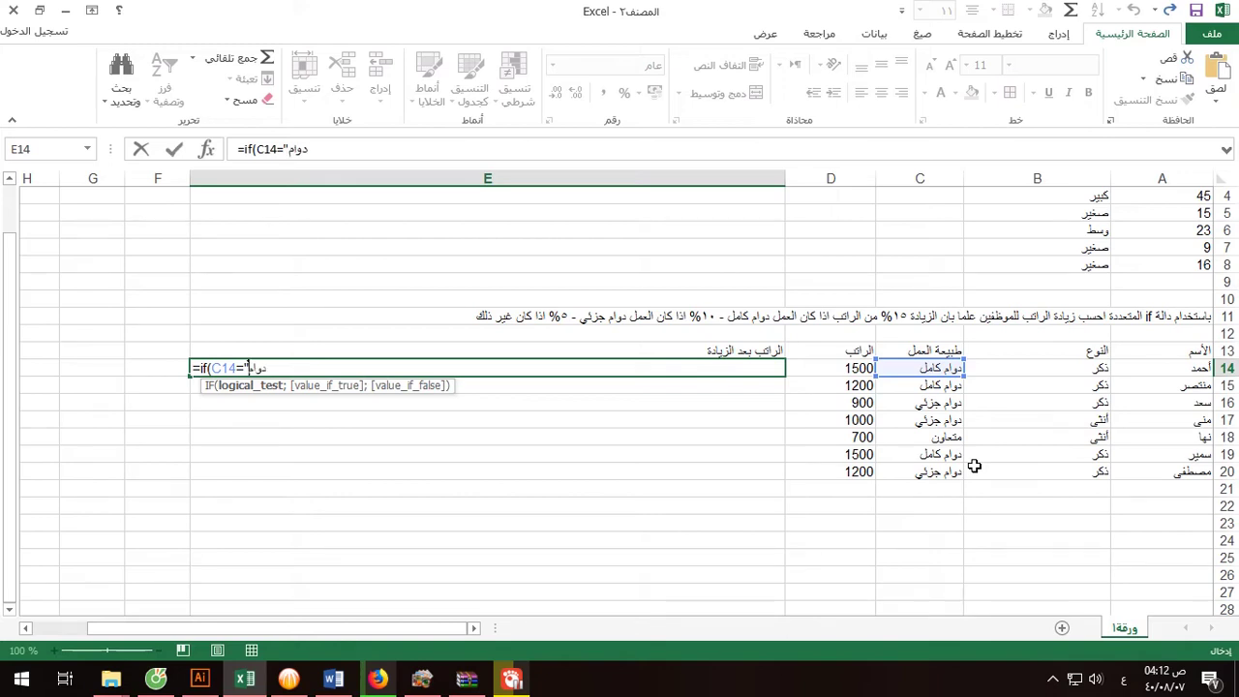
pyautogui.write(' كا')
pyautogui.write('مل"')
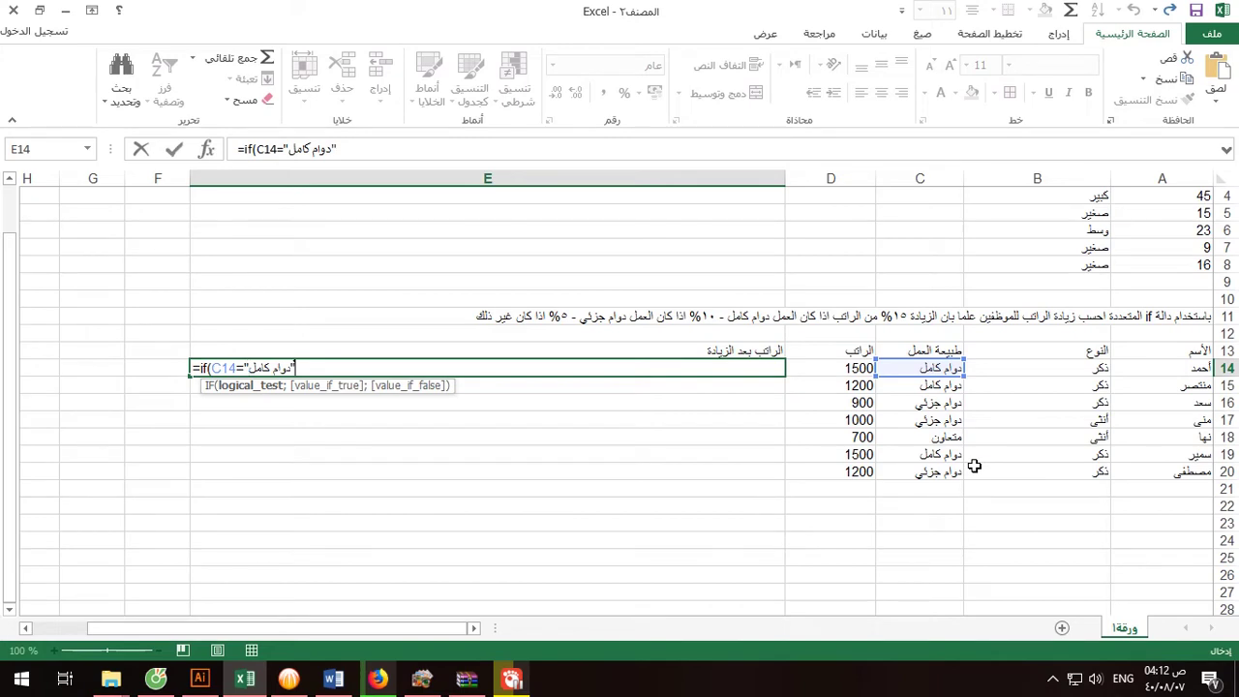
pyautogui.write(';15')
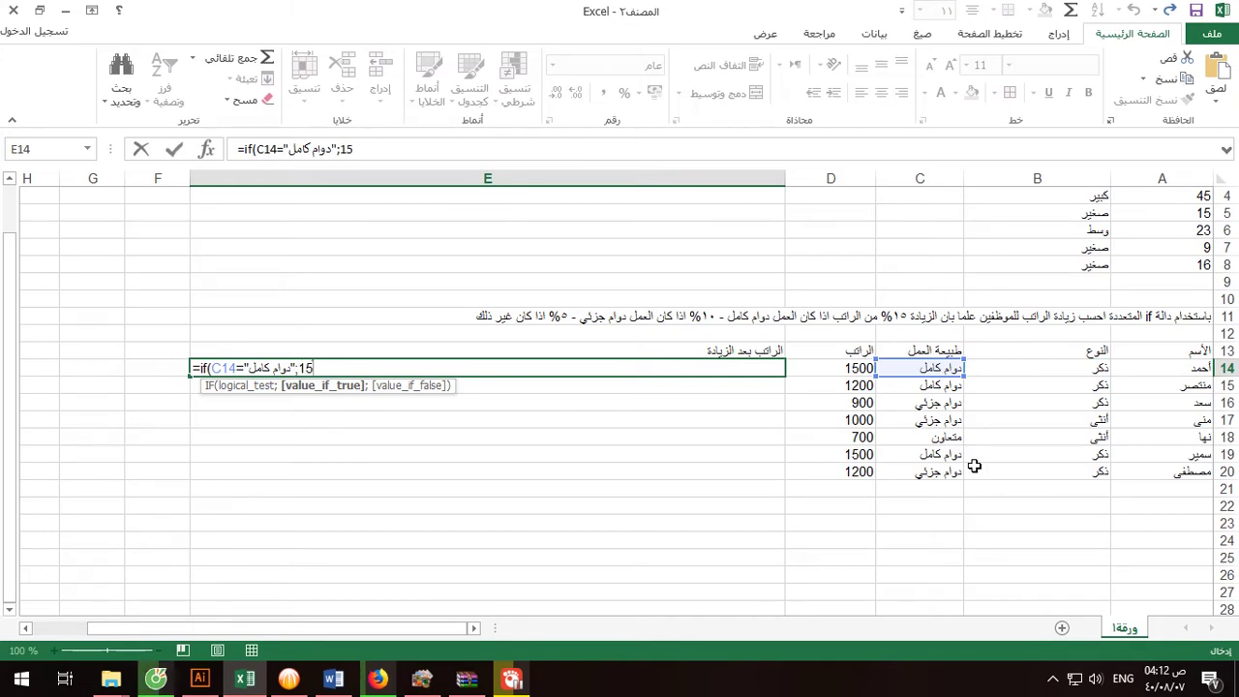
pyautogui.write('%*')
pyautogui.click(858, 368)
pyautogui.write('+')
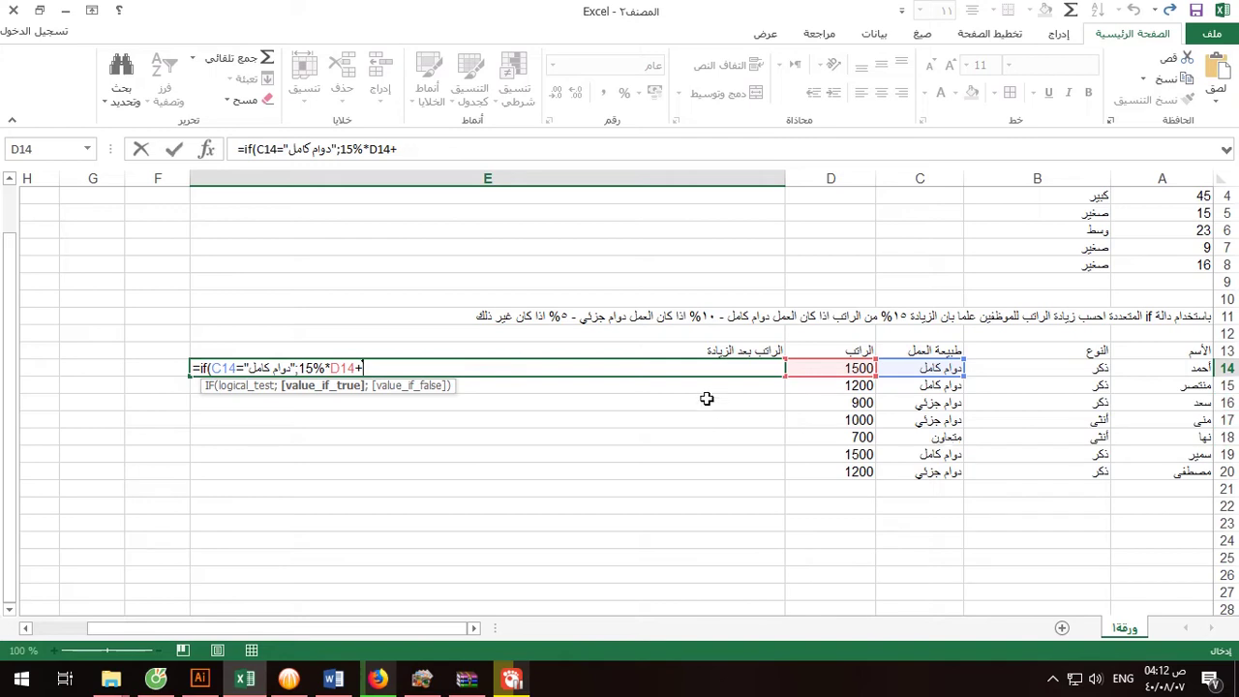
pyautogui.click(805, 372)
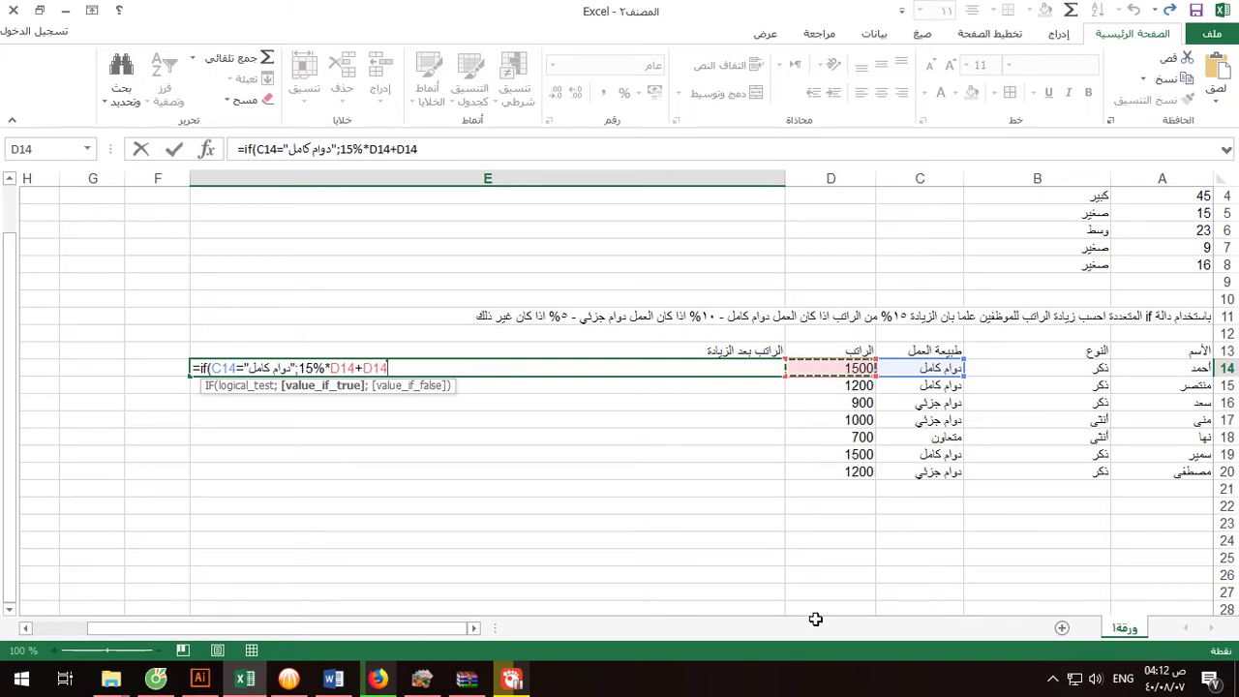
pyautogui.write(';i')
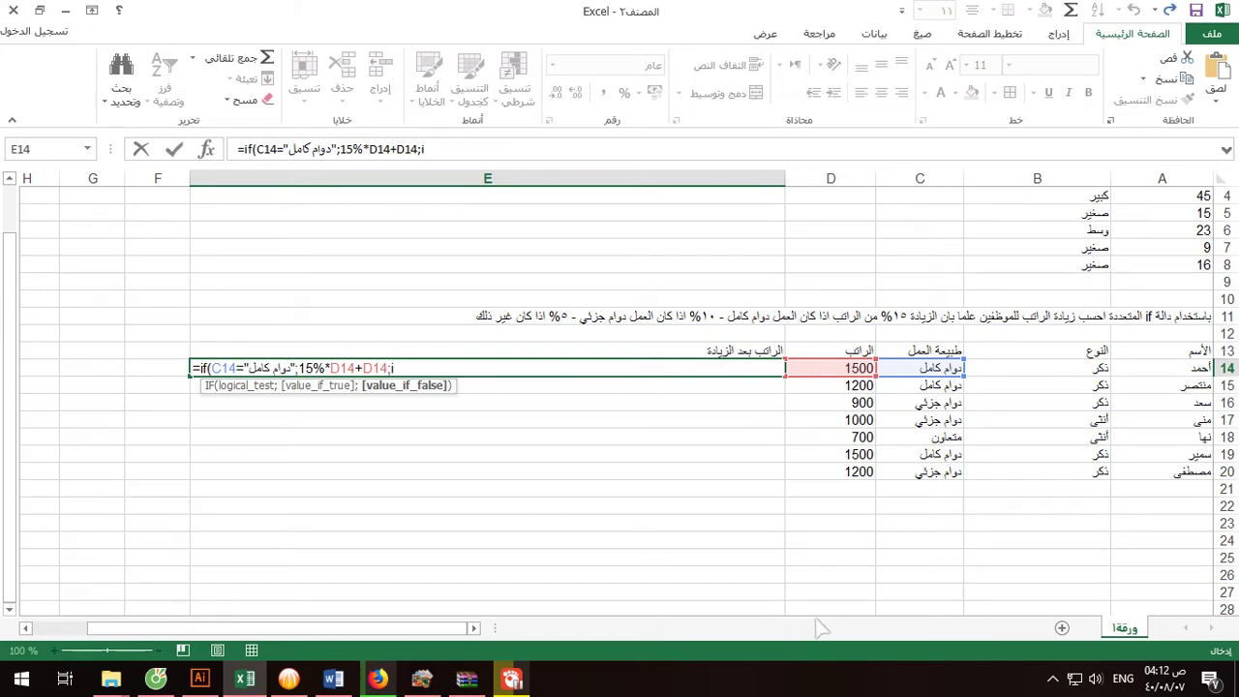
pyautogui.write('f(')
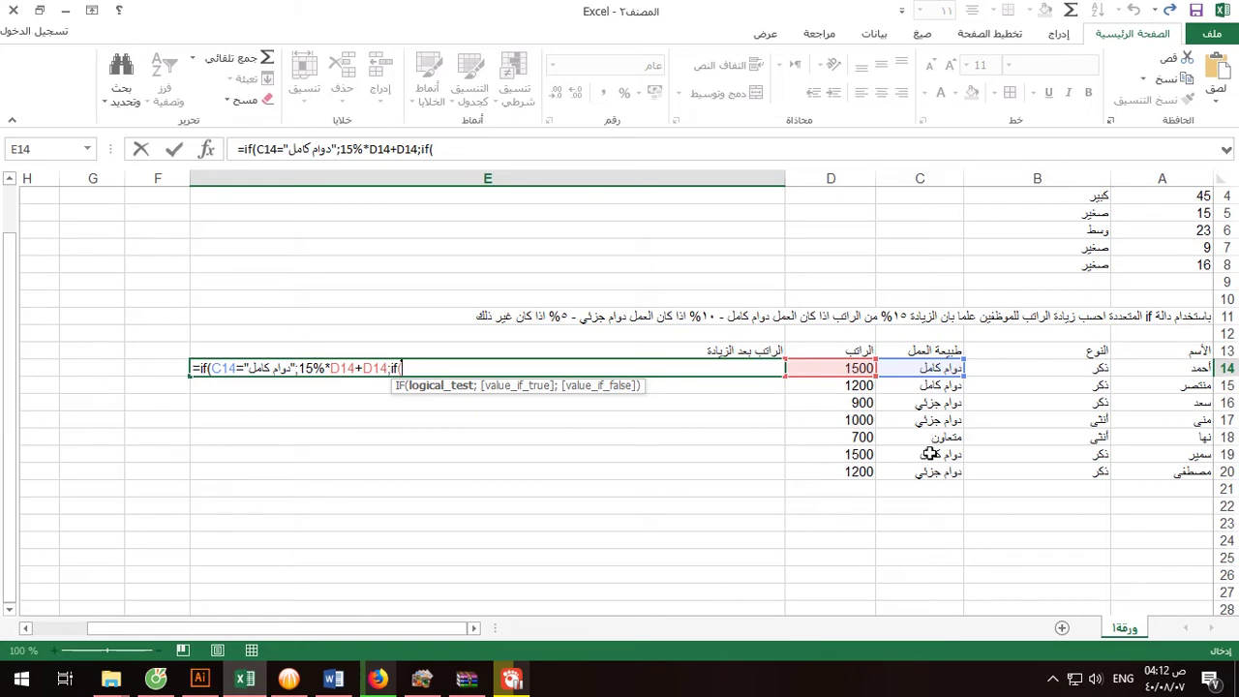
# Add the inner test C14="دوام جزئي" returning 10%*D14+D14
pyautogui.click(918, 372)
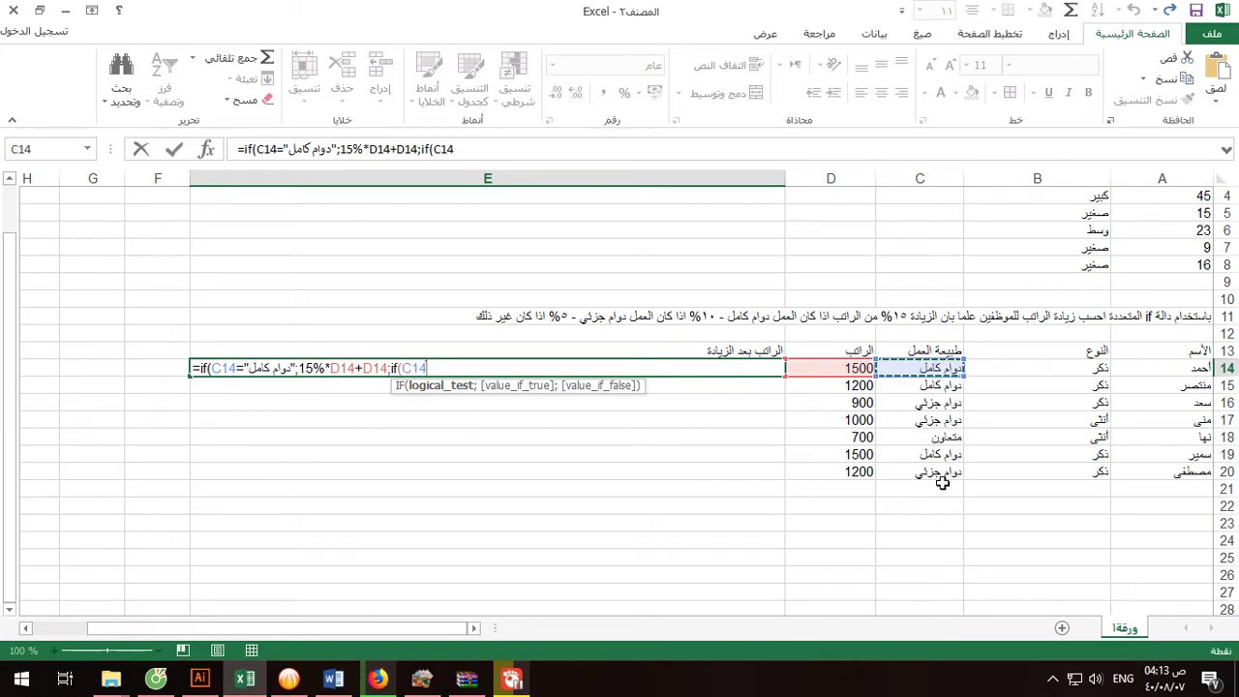
pyautogui.write('="دوا')
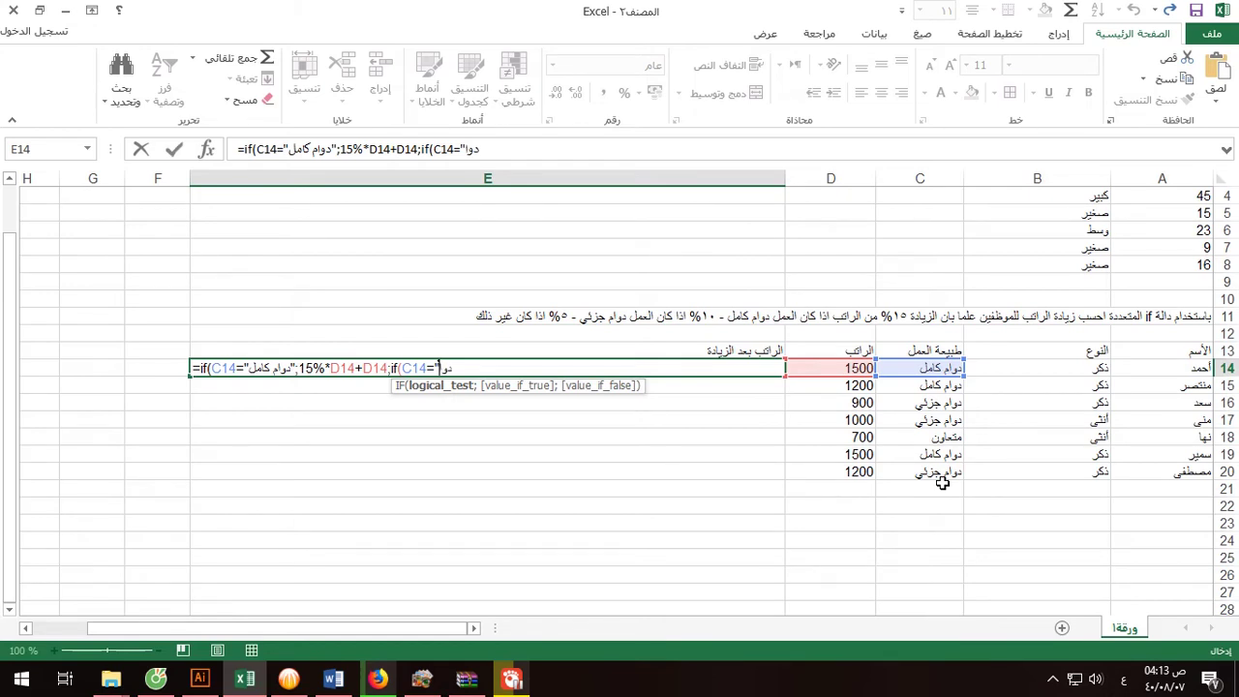
pyautogui.write('م ج')
pyautogui.write('زئي"')
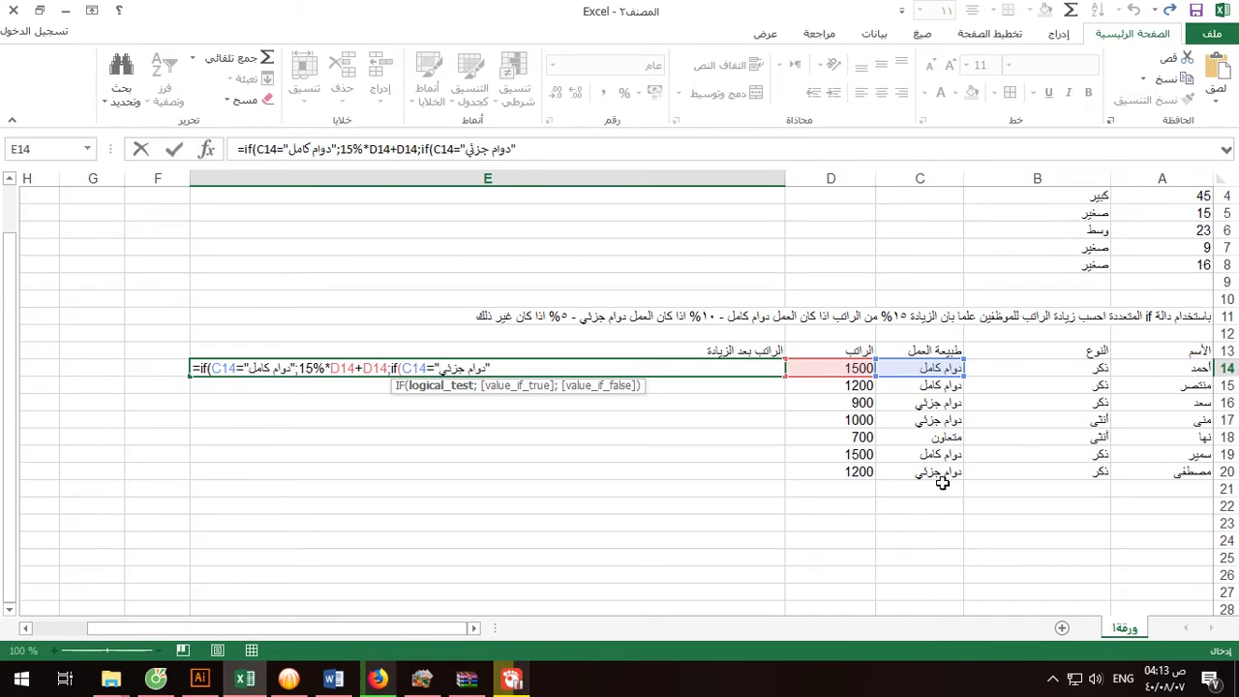
pyautogui.write(';10%*')
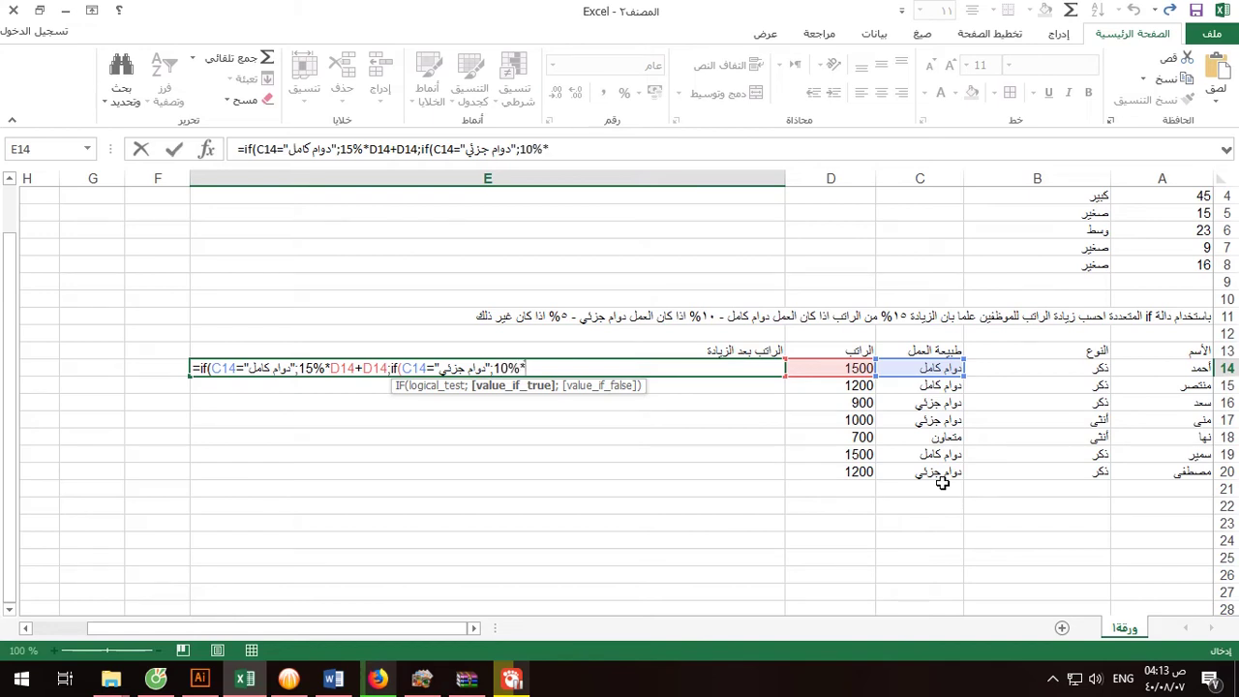
pyautogui.click(820, 370)
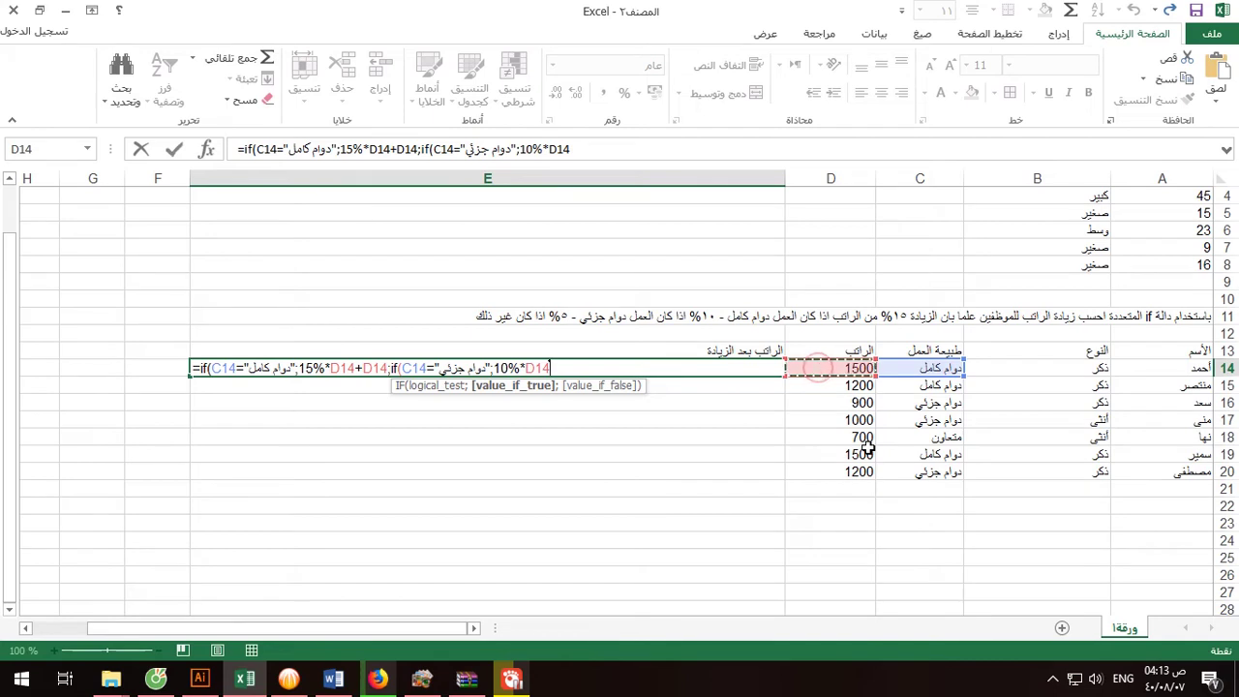
pyautogui.write('+')
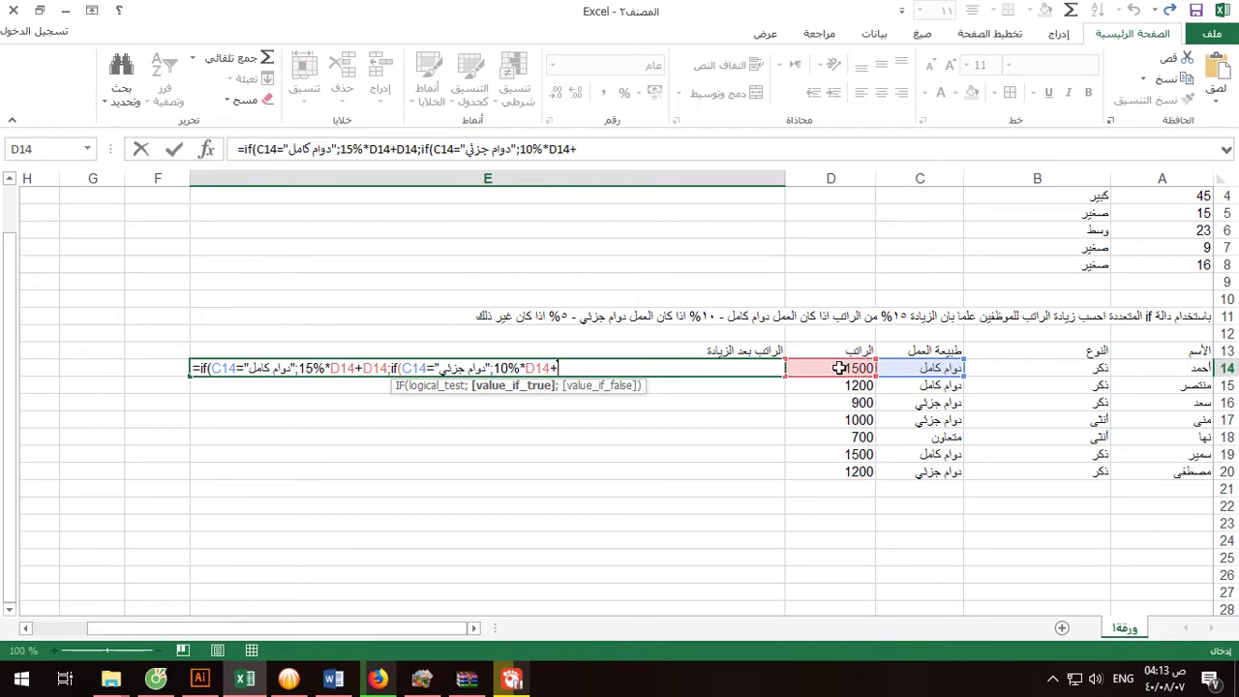
pyautogui.click(840, 367)
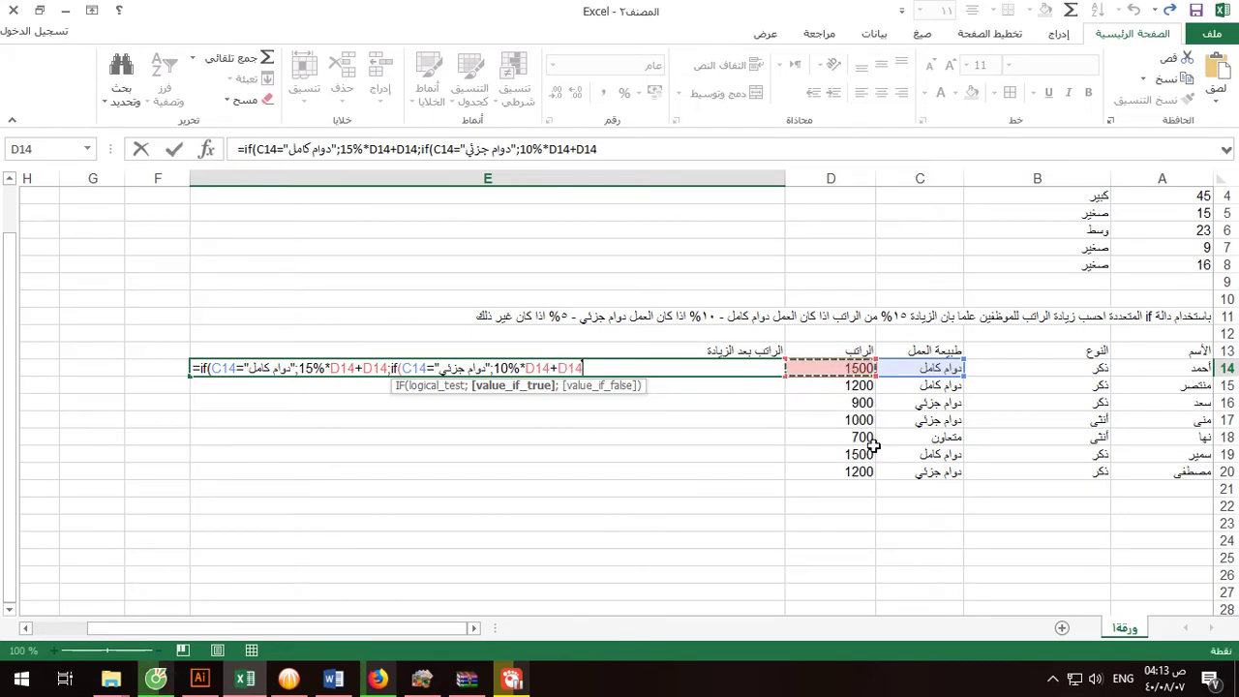
# Finish with the 5%*D14+D14 fallback and commit, so E14 shows 1725
pyautogui.write(';5%*')
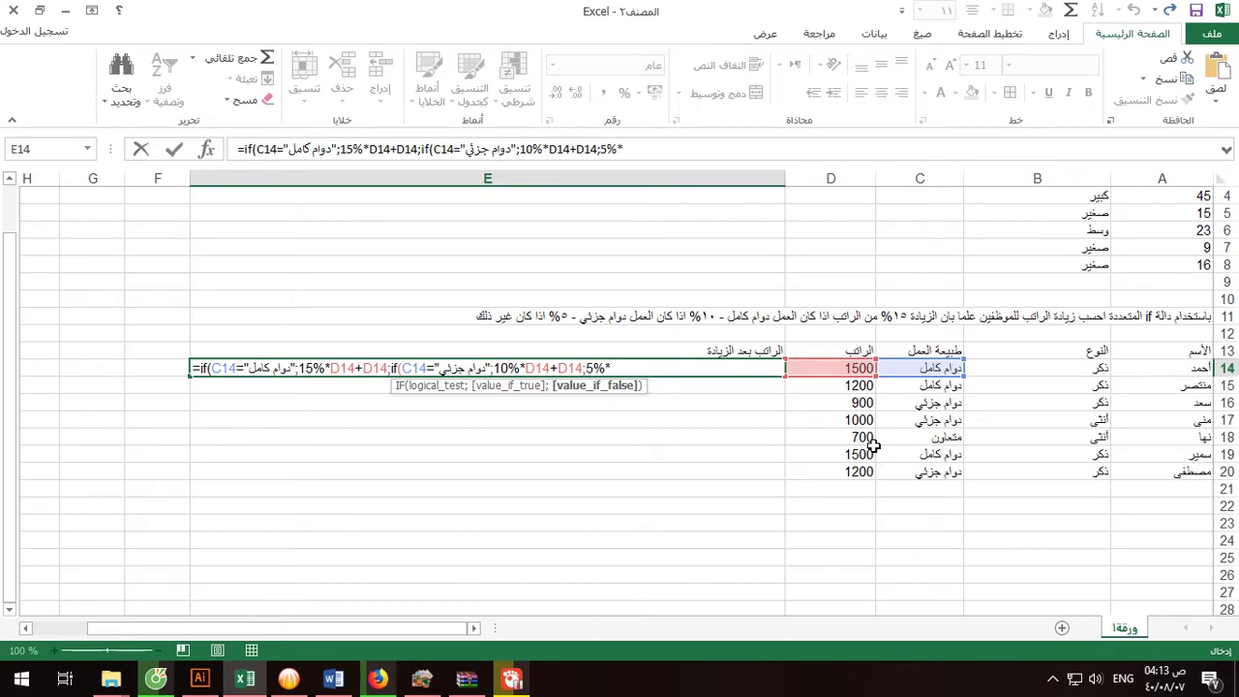
pyautogui.click(819, 367)
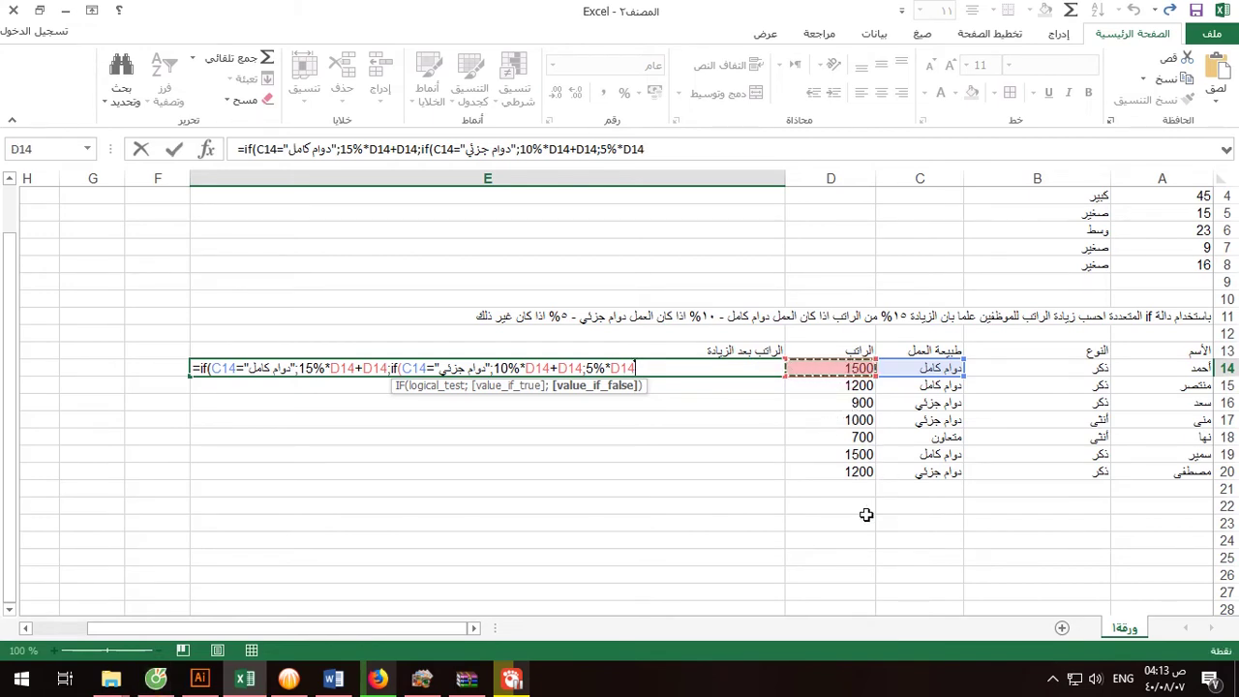
pyautogui.write('+')
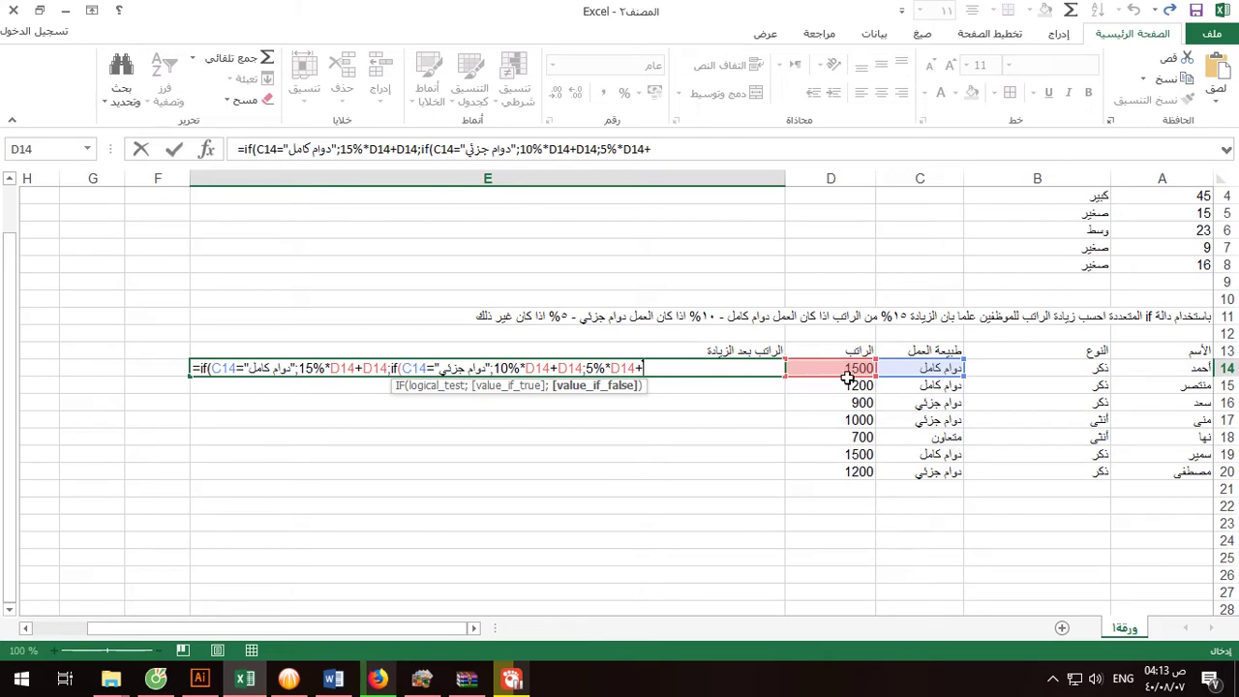
pyautogui.click(838, 371)
pyautogui.write(')')
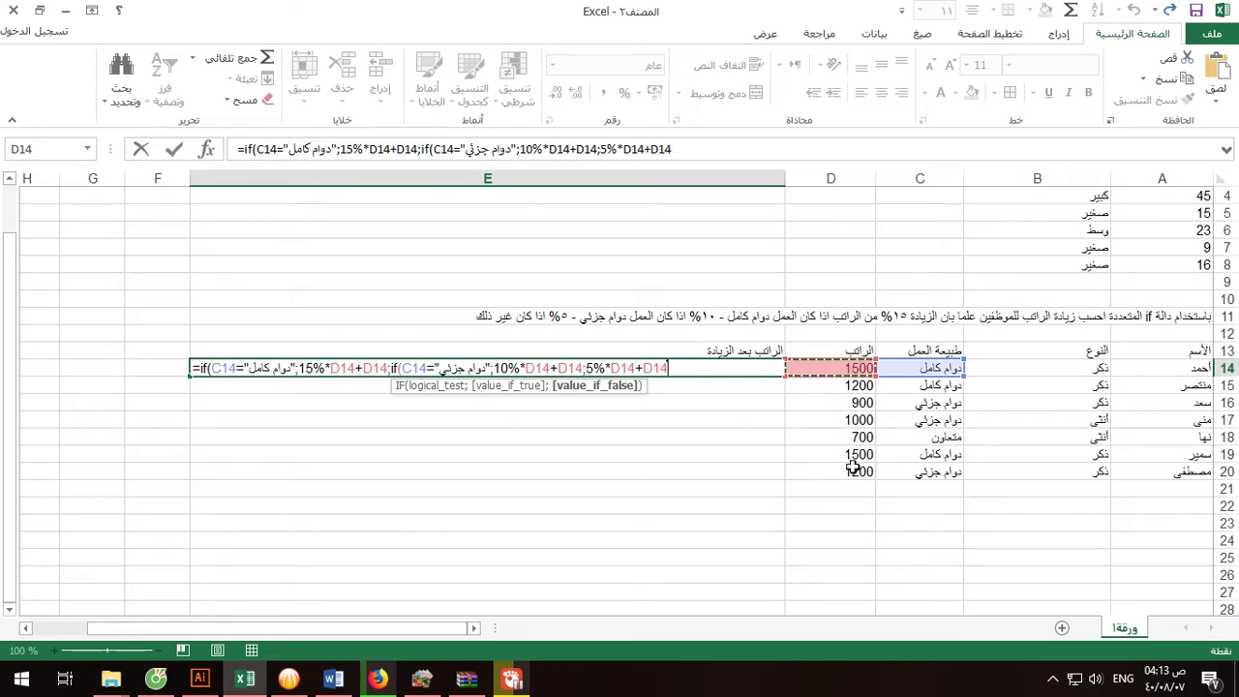
pyautogui.write(')')
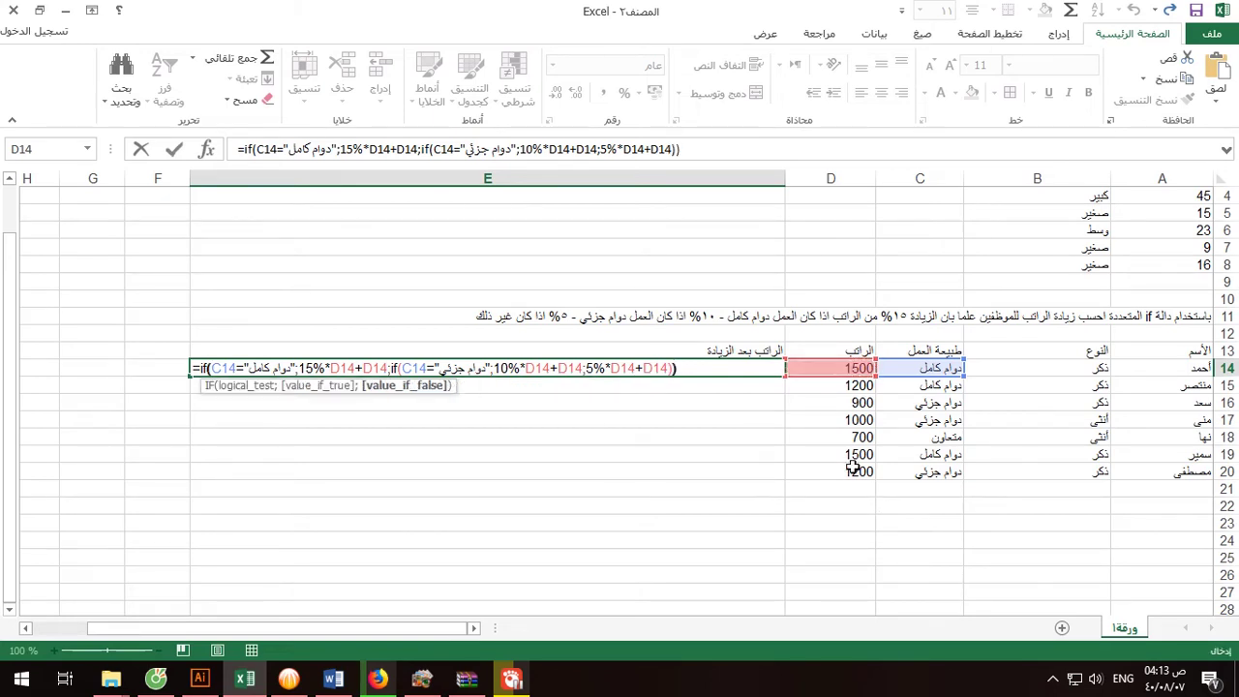
pyautogui.press('Return')
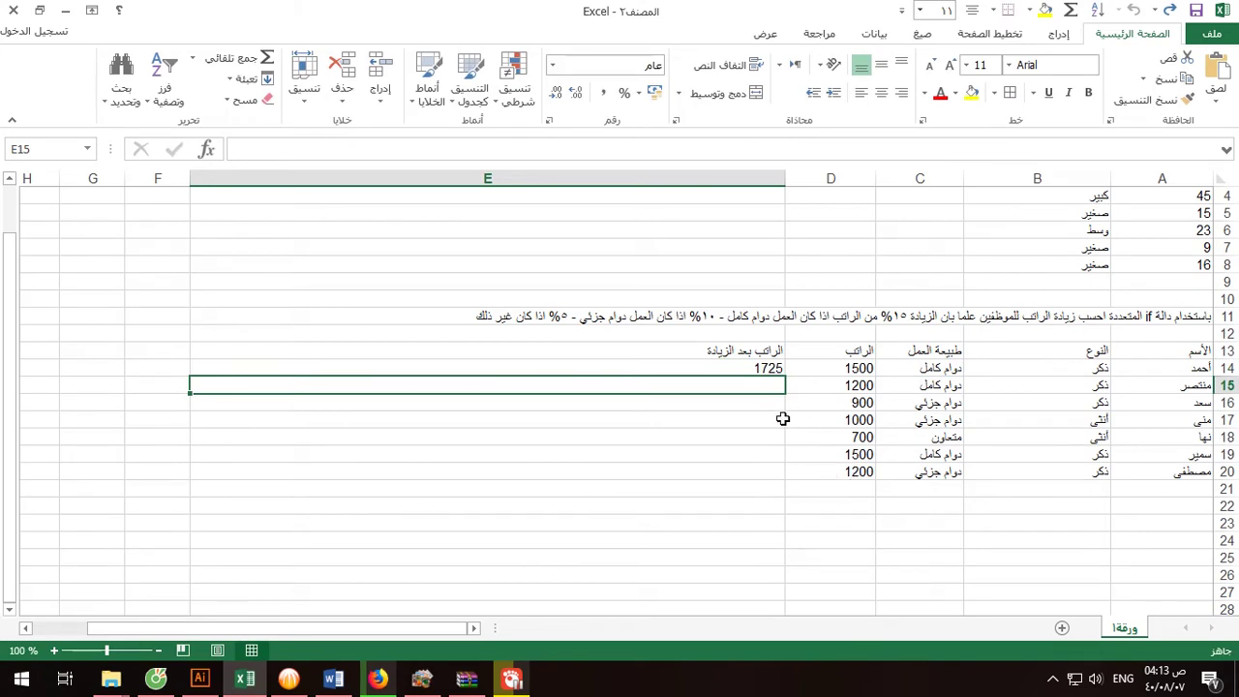
pyautogui.click(733, 374)
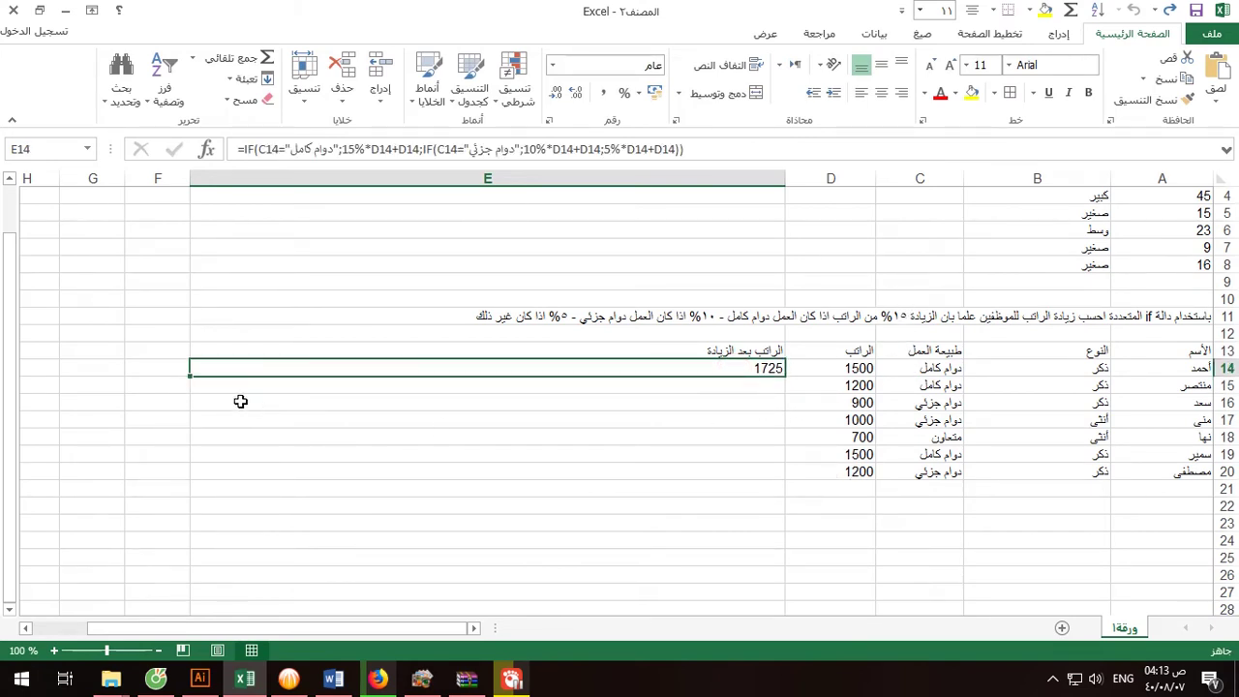
# Fill E14's raise formula down to E20, giving 1380, 990, 1100, 735, 1725 and 1320
pyautogui.moveTo(191, 377); pyautogui.dragTo(194, 393)
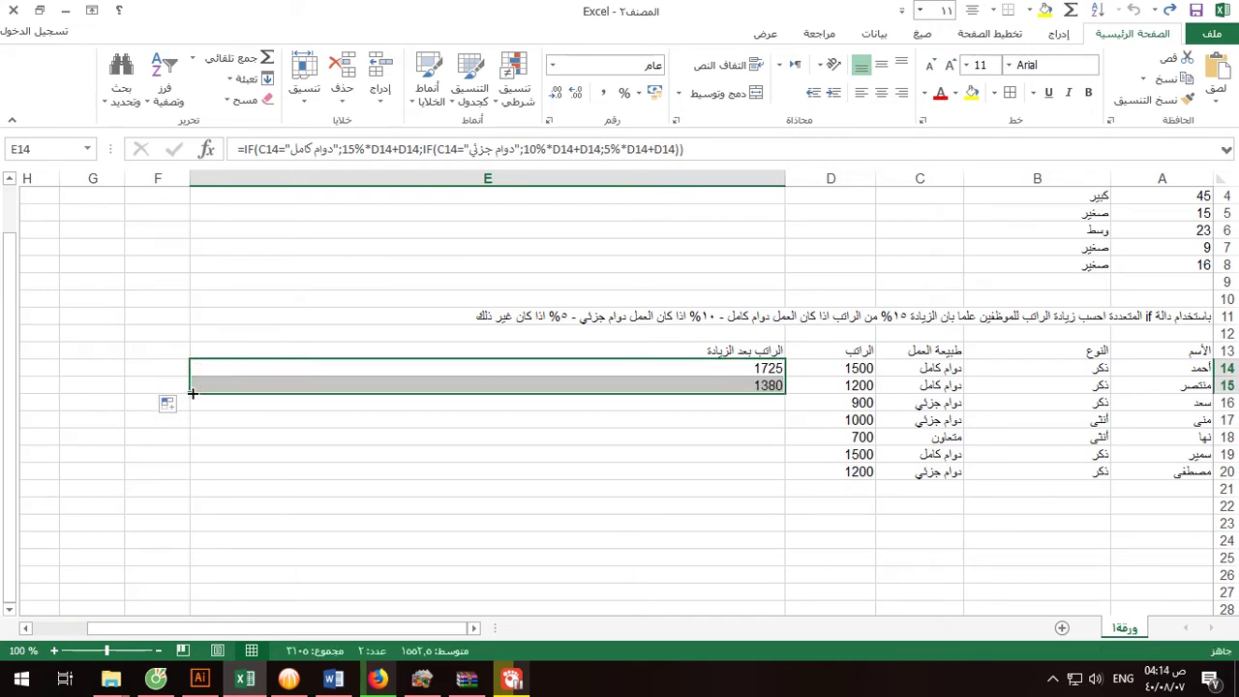
pyautogui.moveTo(193, 393); pyautogui.dragTo(190, 446)
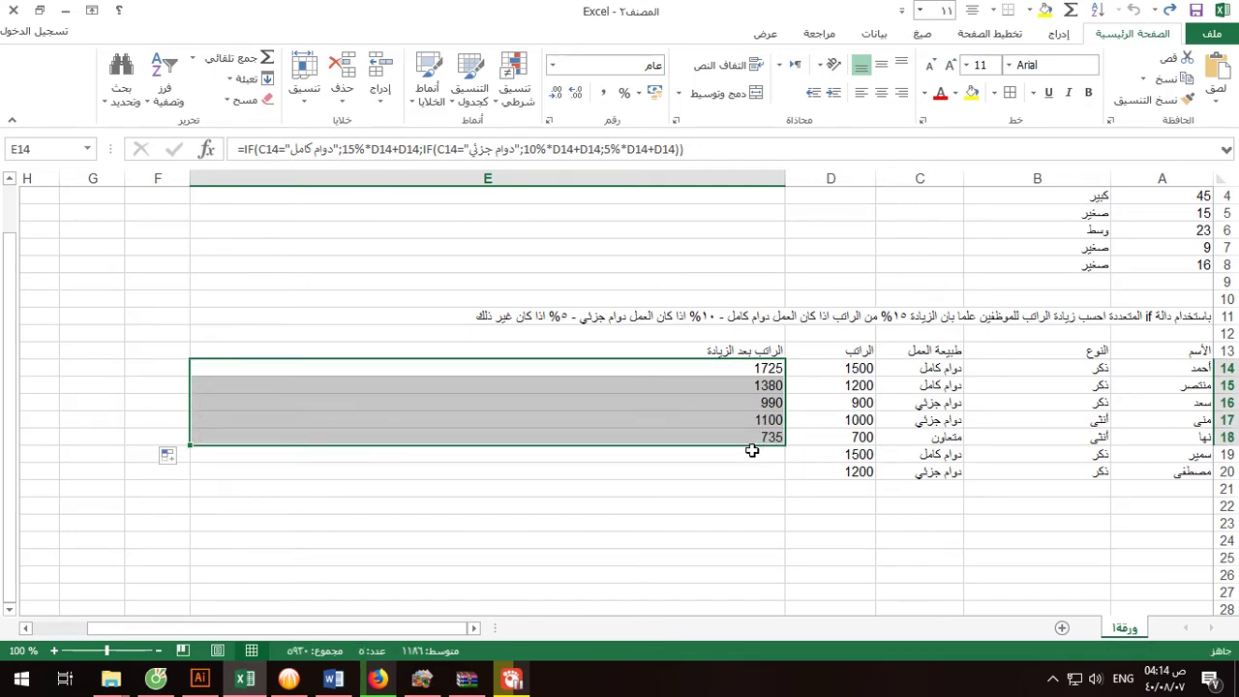
pyautogui.moveTo(191, 445); pyautogui.dragTo(192, 475)
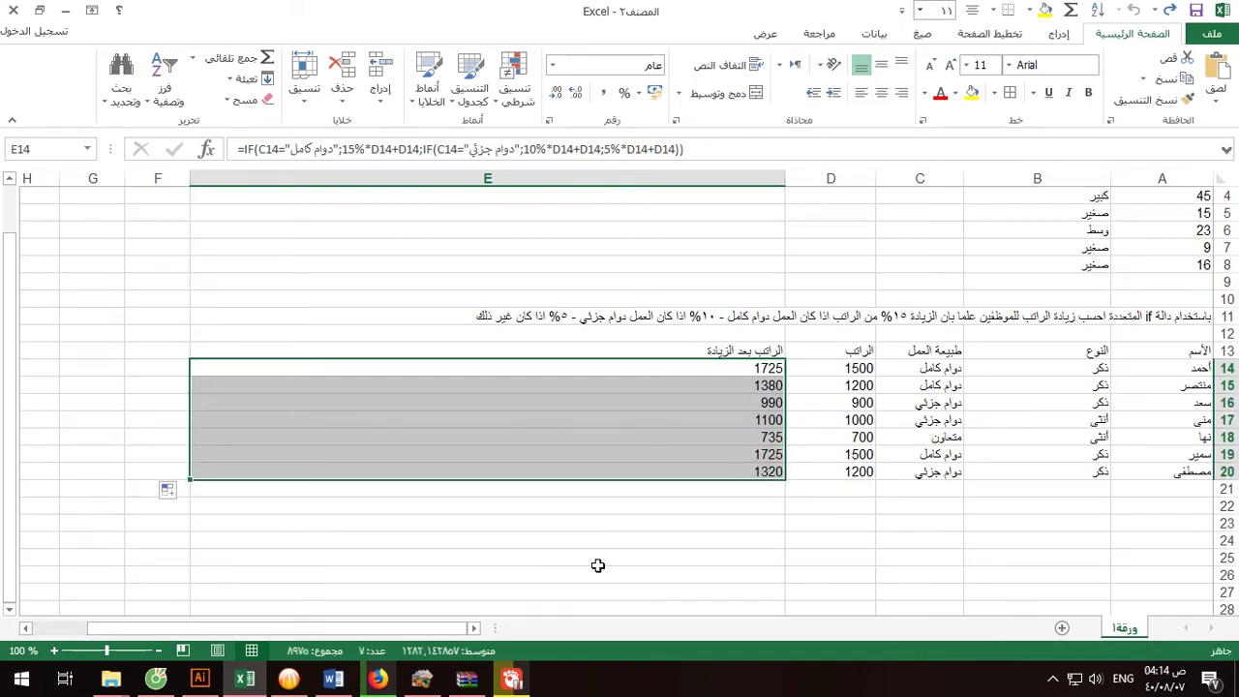
pyautogui.scroll(1, 869, 429)
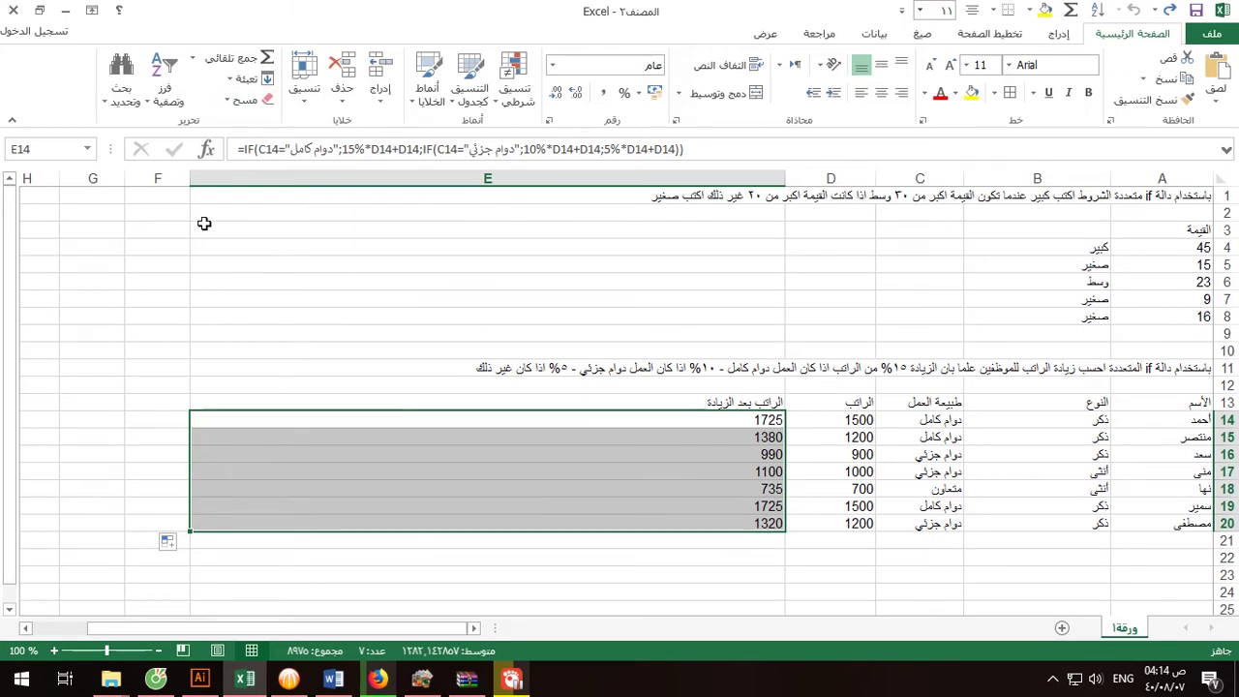
# Resize column E, then merge A1:E1 with a gold fill and centered text
pyautogui.moveTo(189, 181); pyautogui.dragTo(427, 205)
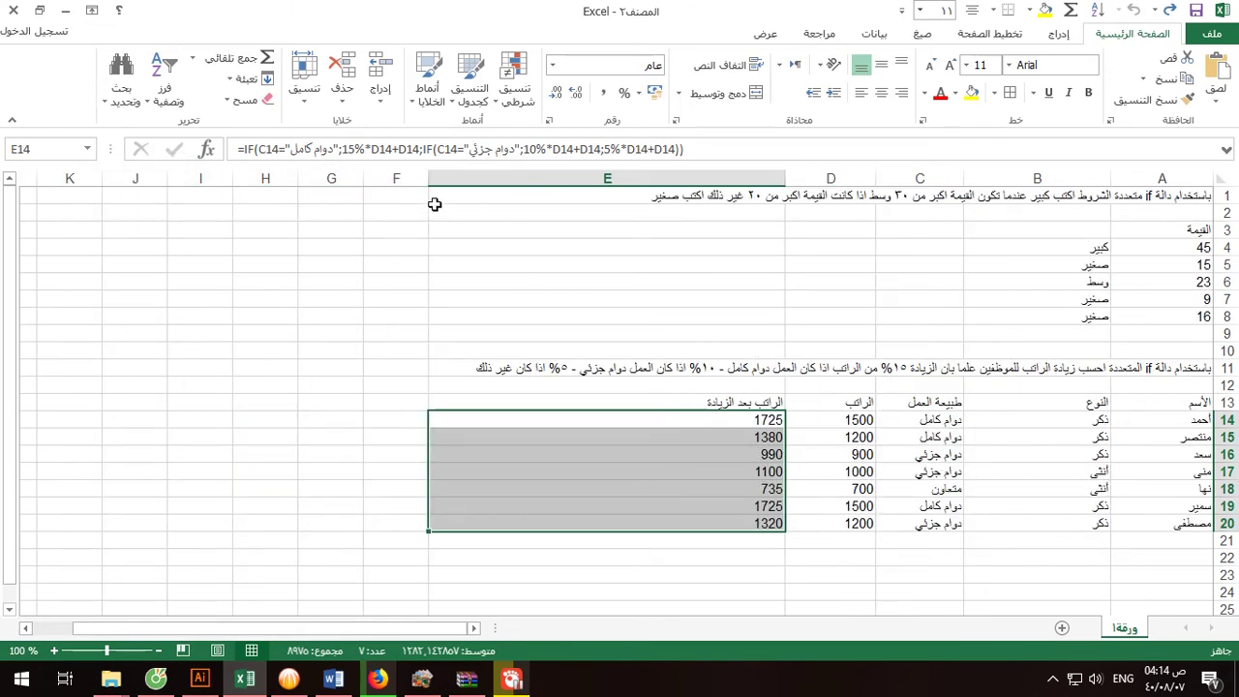
pyautogui.moveTo(427, 178); pyautogui.dragTo(452, 179)
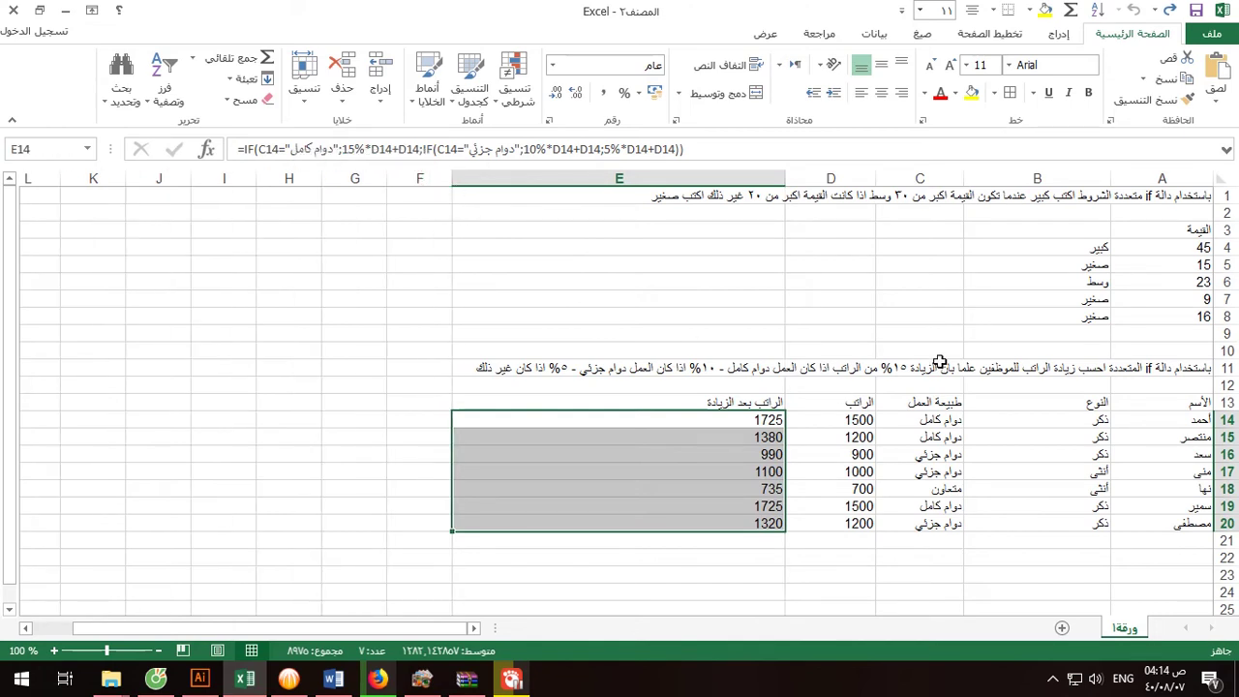
pyautogui.moveTo(1181, 199); pyautogui.dragTo(713, 194)
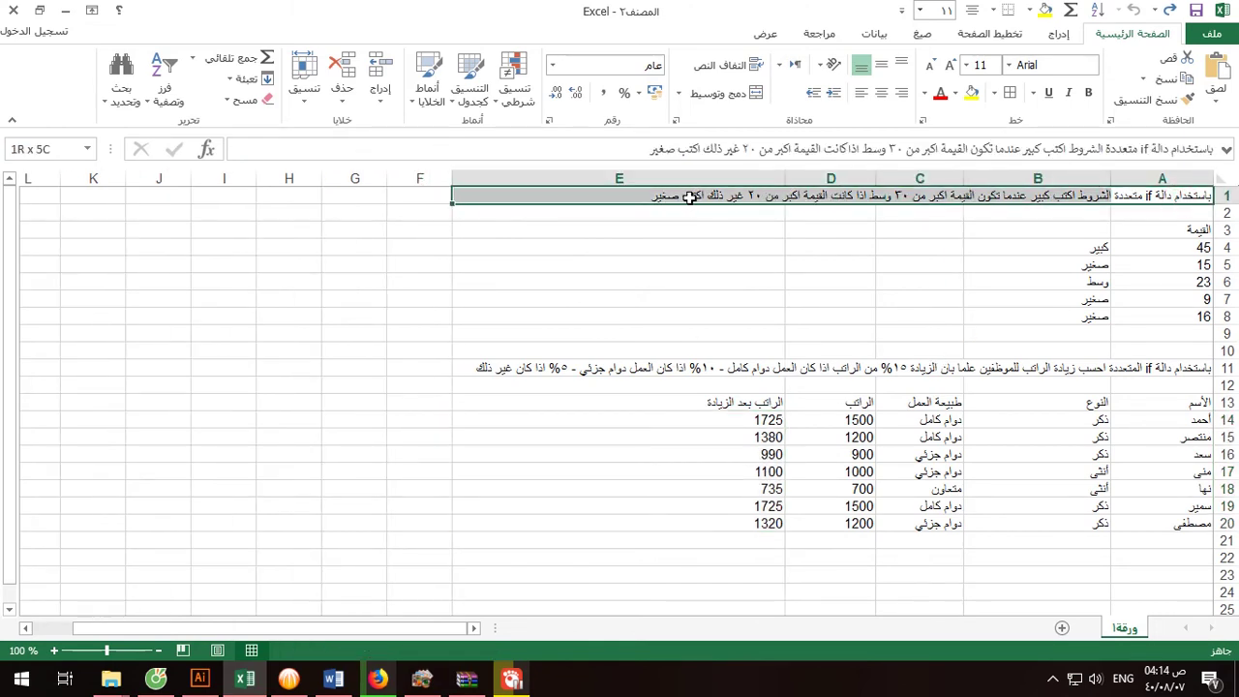
pyautogui.click(726, 95)
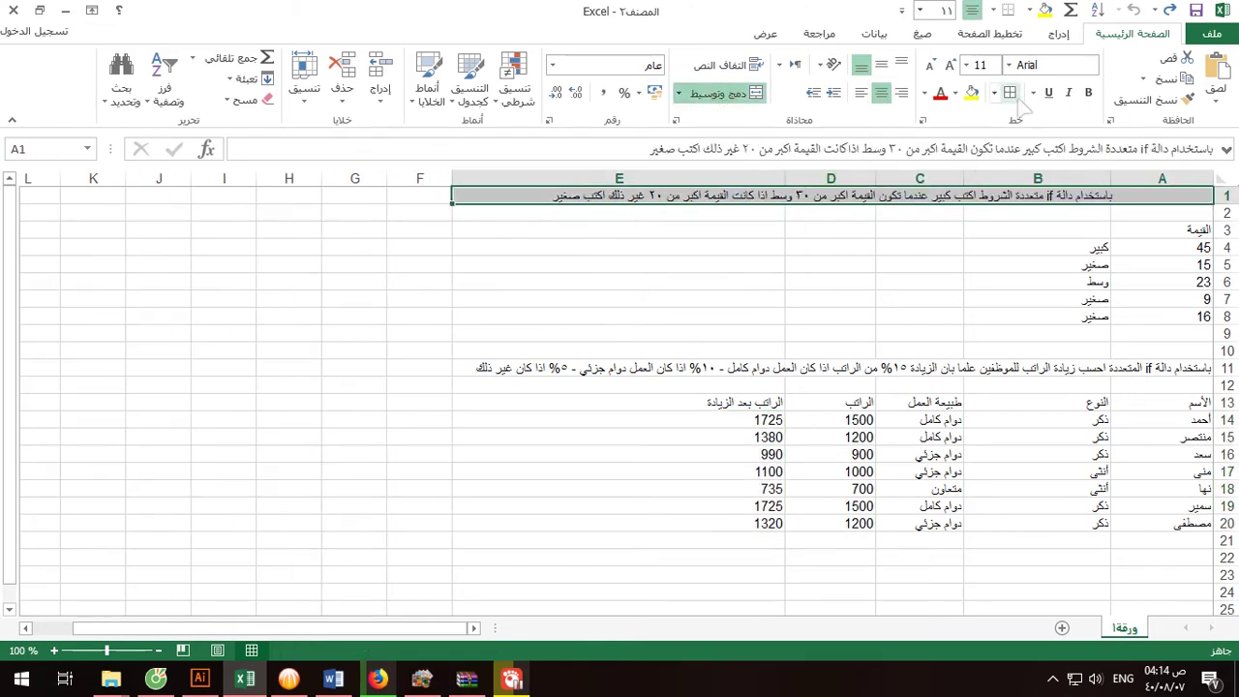
pyautogui.click(957, 93)
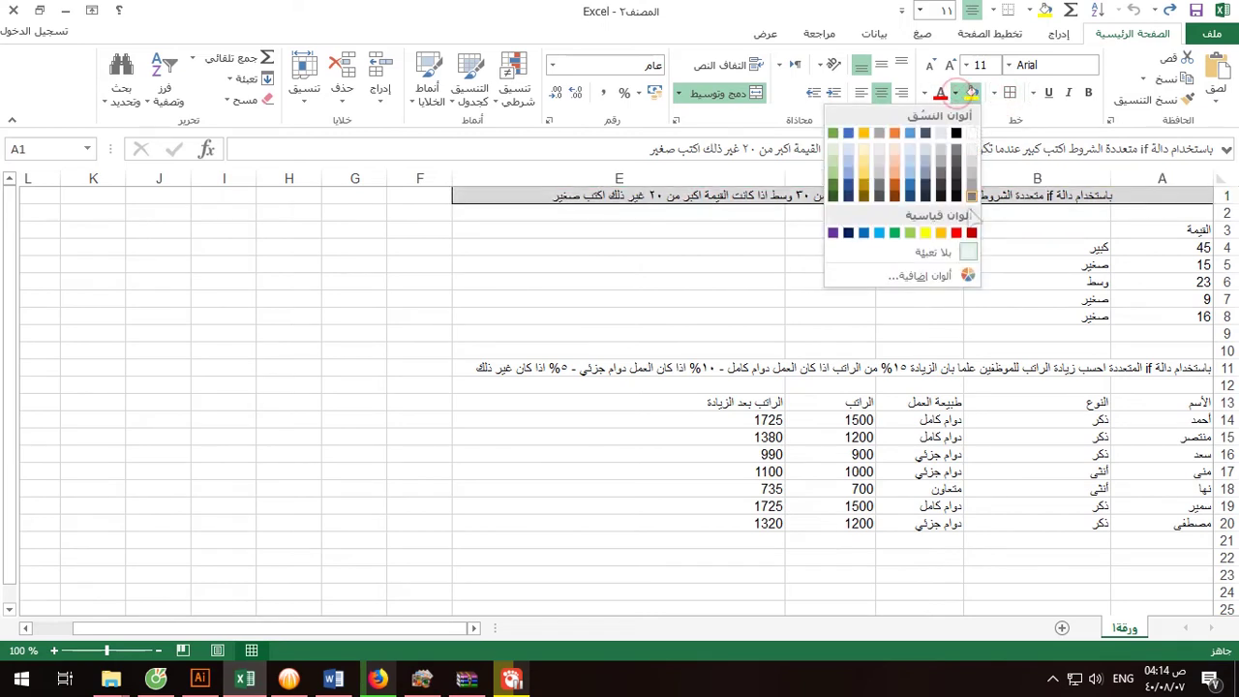
pyautogui.click(939, 236)
pyautogui.click(881, 65)
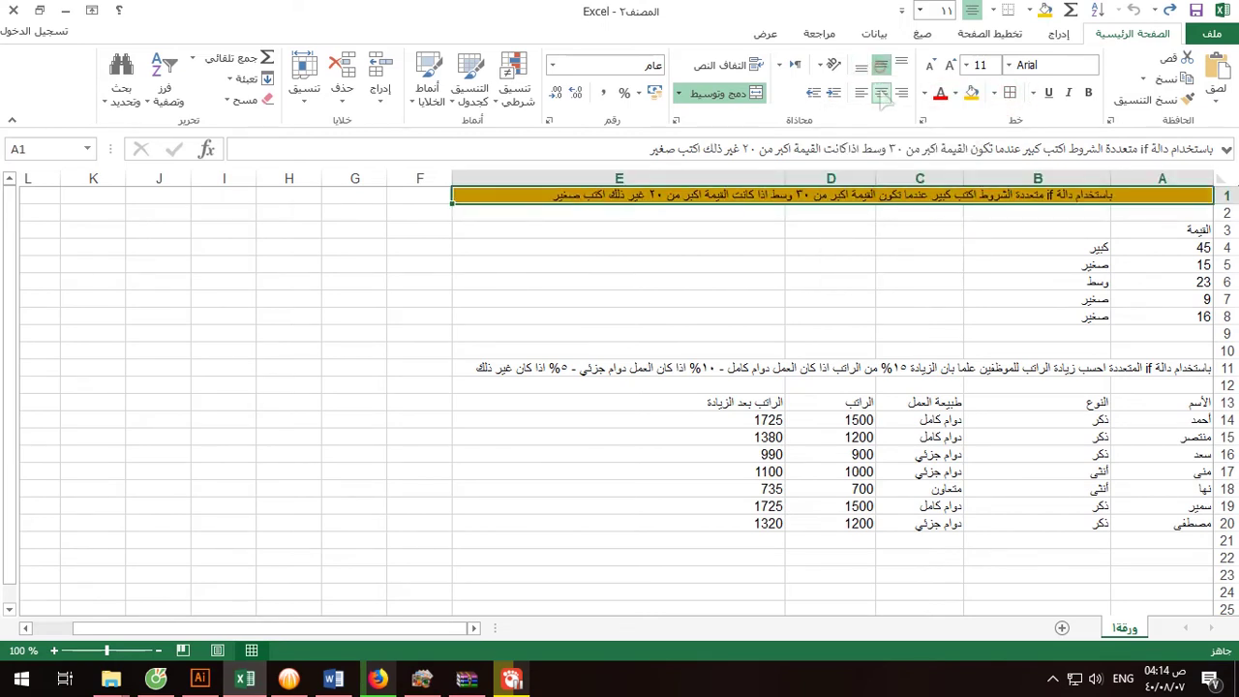
# Enlarge the row 1 title to 14 pt
pyautogui.click(981, 65)
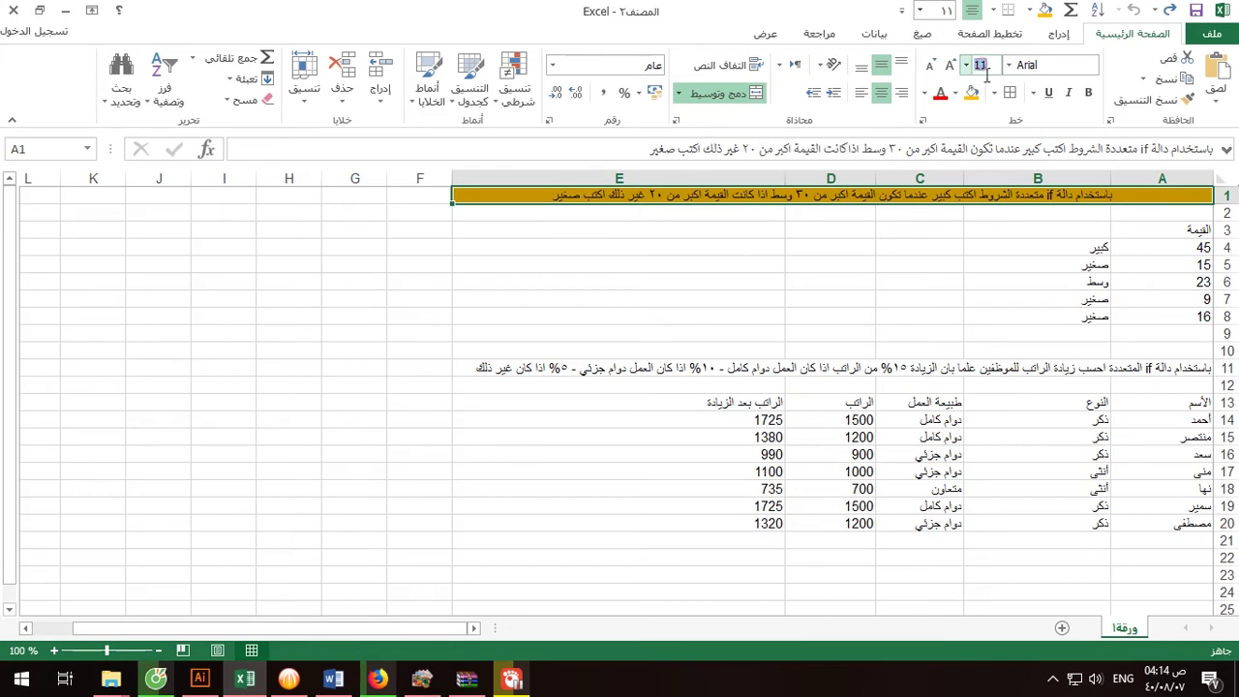
pyautogui.write('14')
pyautogui.press('Return')
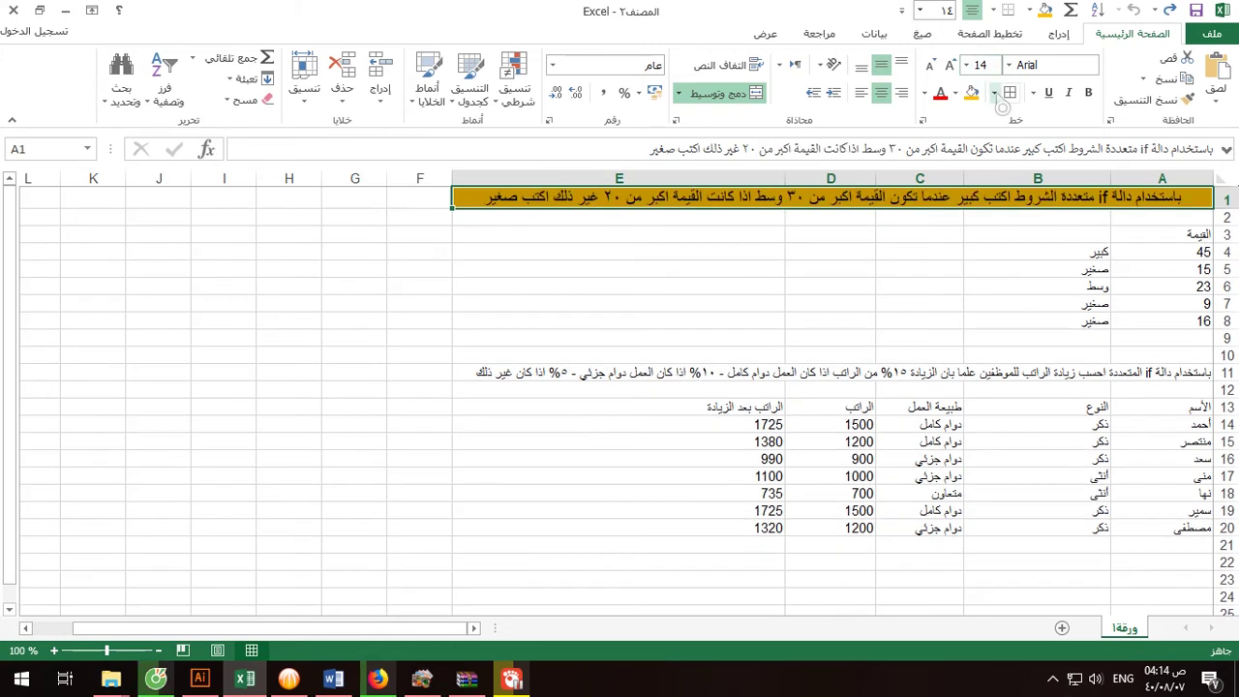
pyautogui.moveTo(1173, 234); pyautogui.dragTo(1036, 319)
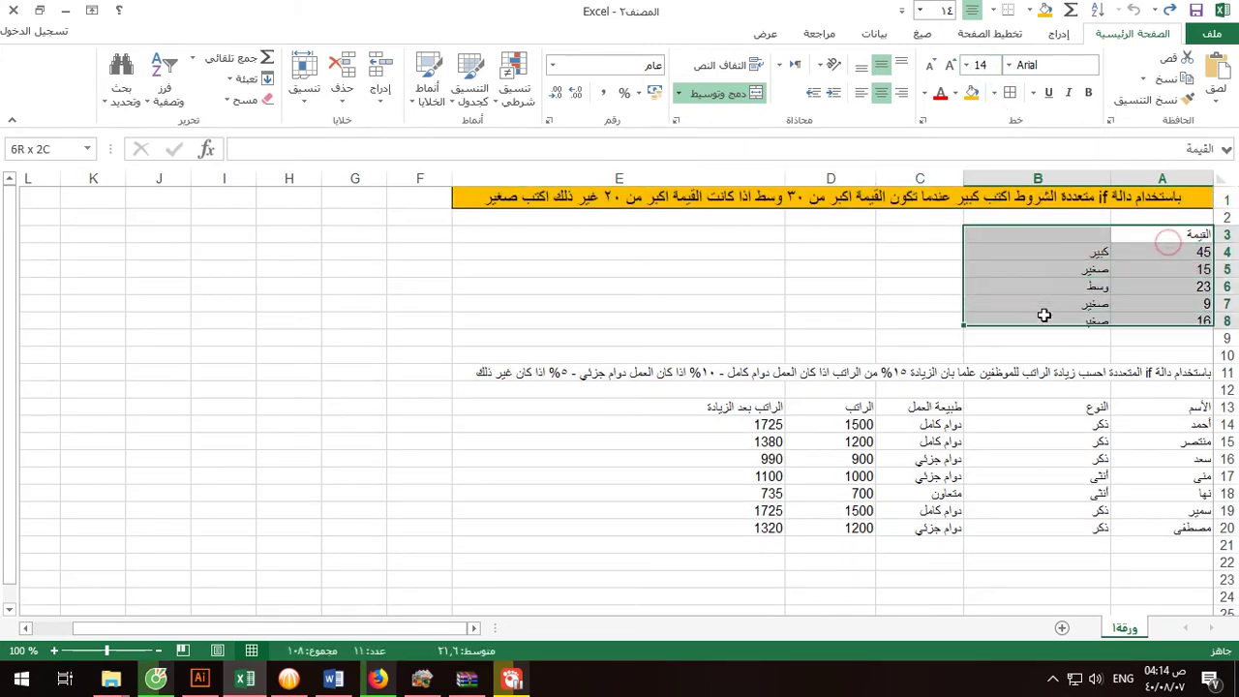
# Set the value table A3:B8 to 14 pt with a blue fill
pyautogui.click(980, 64)
pyautogui.write('14')
pyautogui.press('Return')
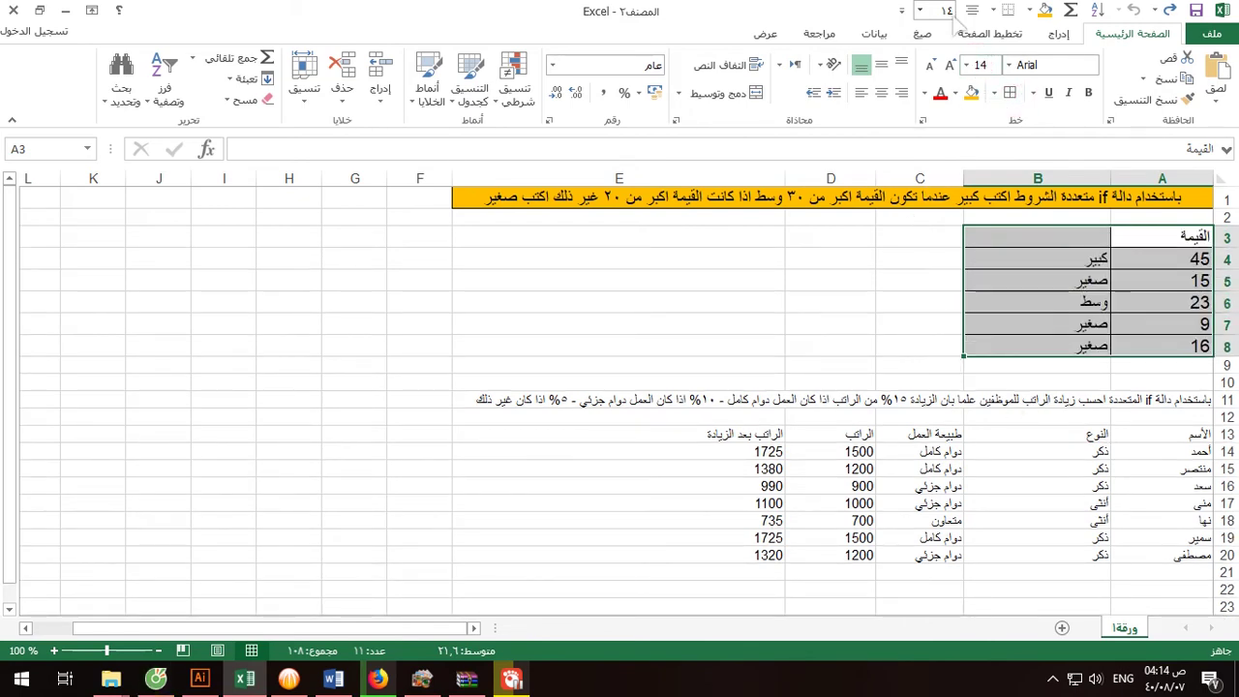
pyautogui.click(957, 93)
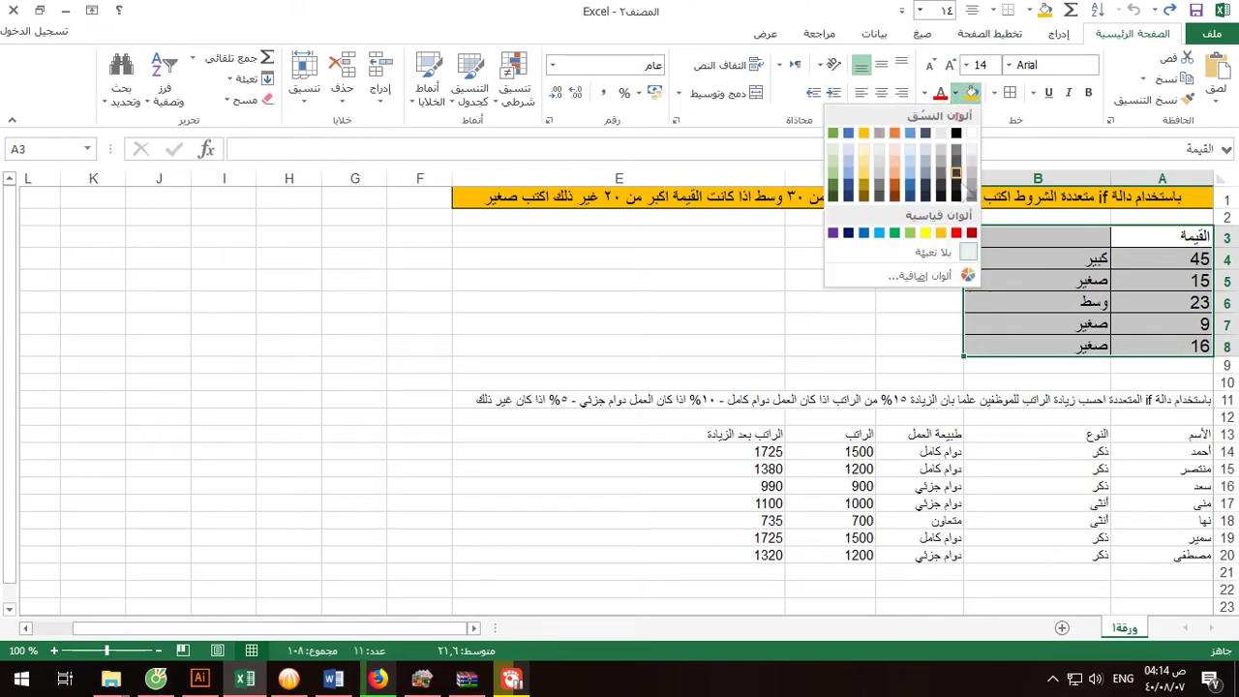
pyautogui.click(879, 234)
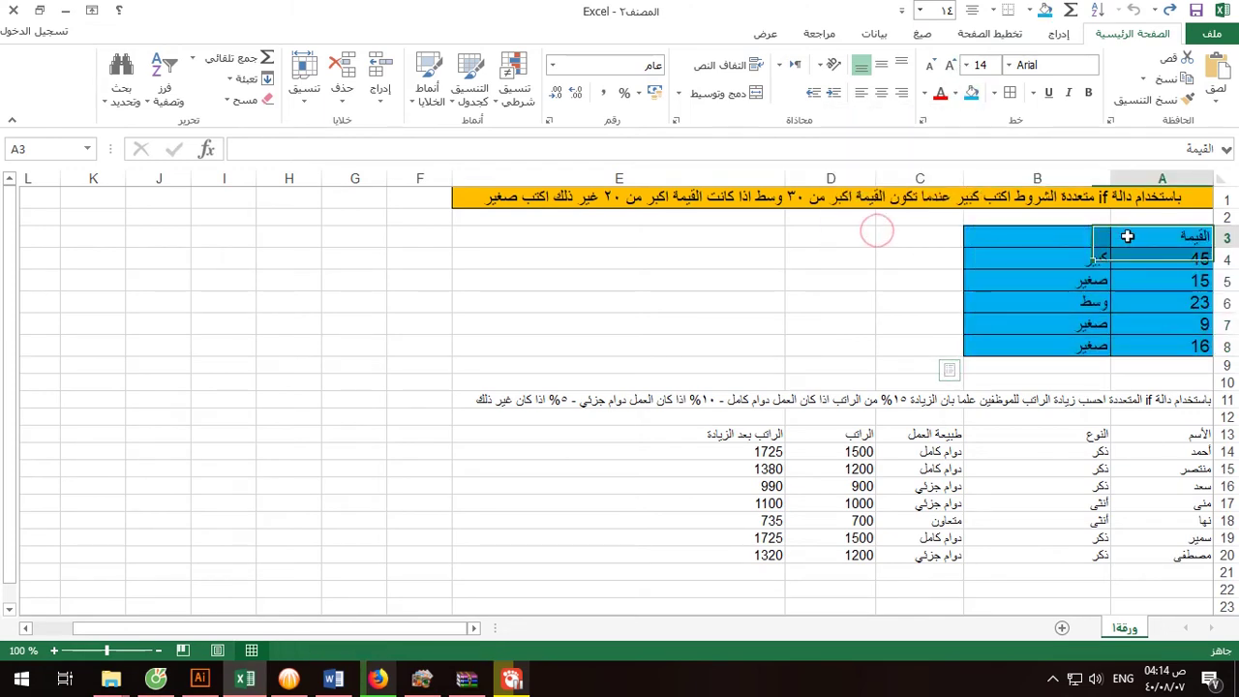
# Give header row A3:B3 a dark gold fill and centre the A3:B8 contents
pyautogui.moveTo(1142, 236); pyautogui.dragTo(1055, 236)
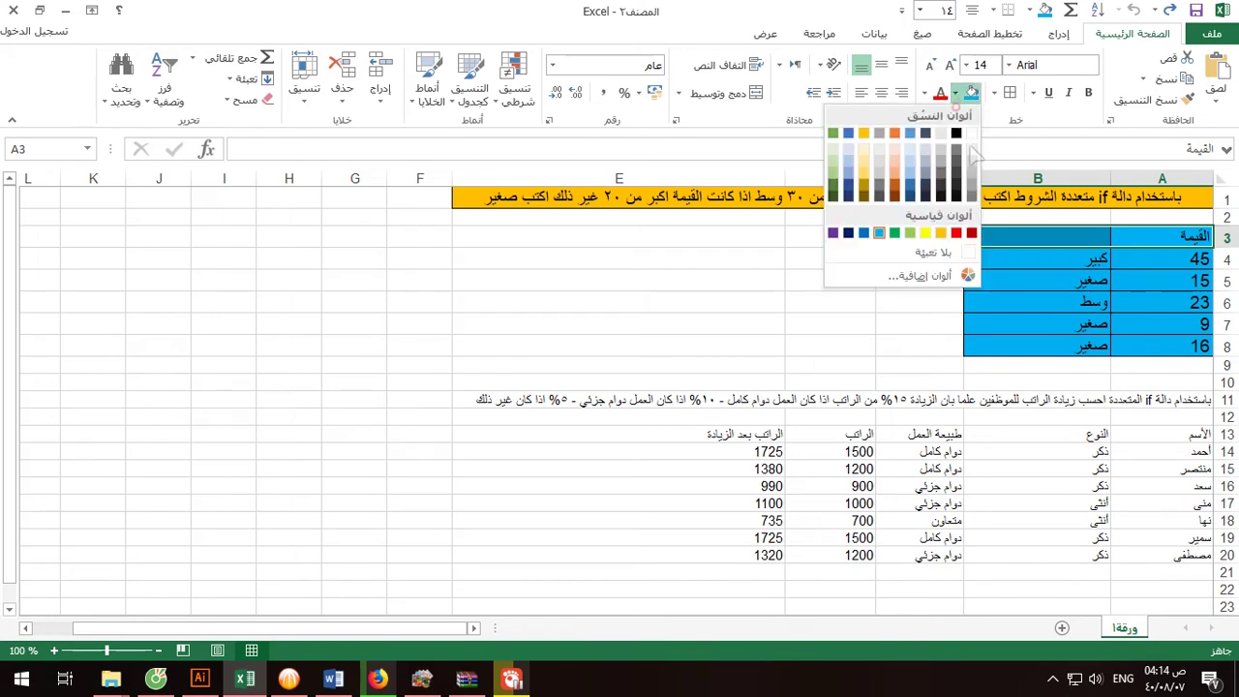
pyautogui.click(957, 93)
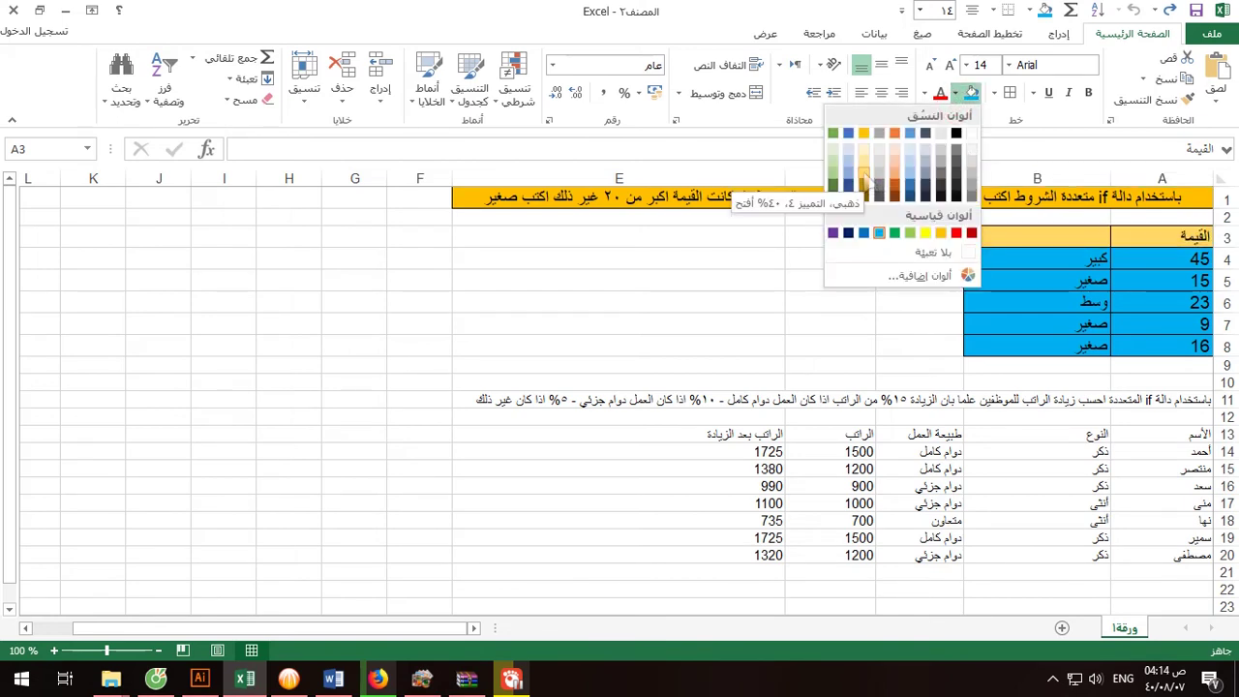
pyautogui.click(864, 178)
pyautogui.moveTo(1136, 236); pyautogui.dragTo(1019, 339)
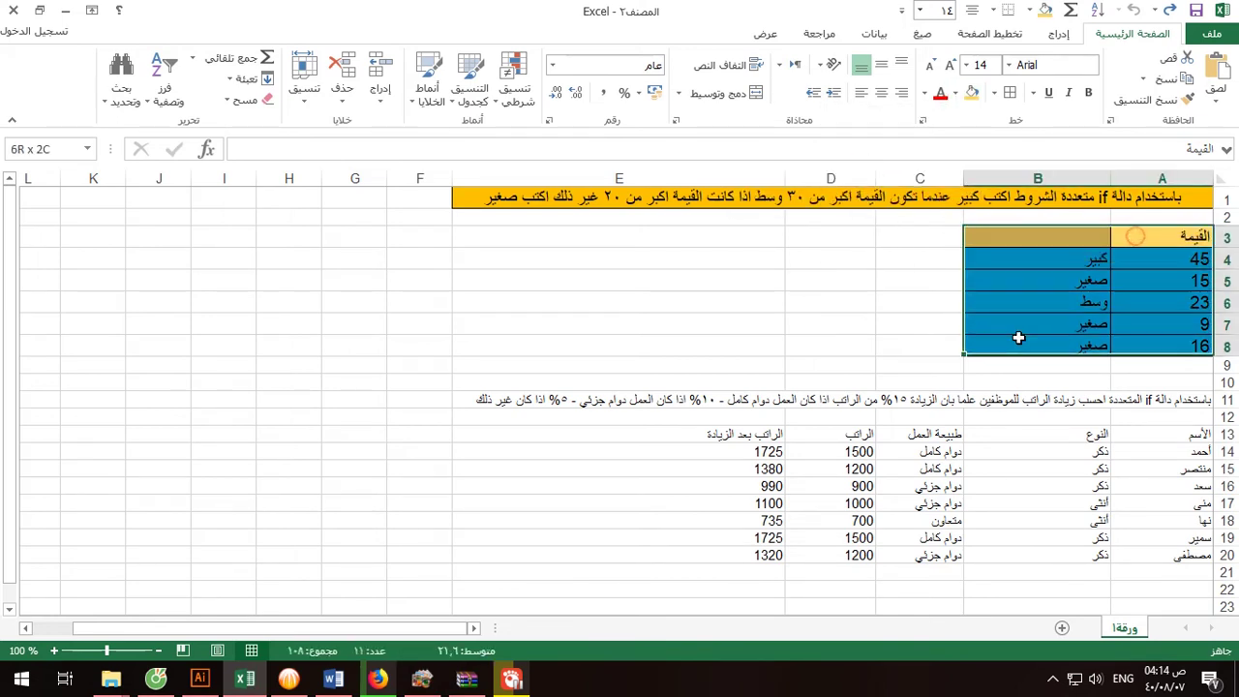
pyautogui.click(882, 93)
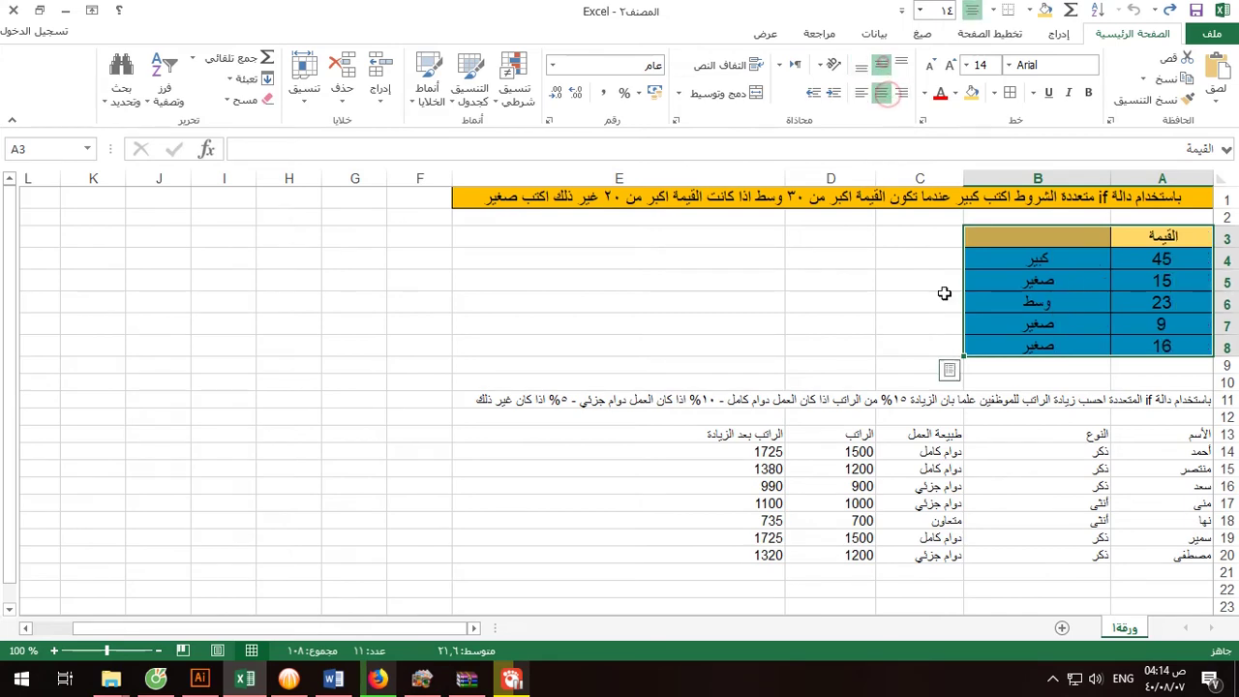
pyautogui.scroll(-2, 1076, 418)
pyautogui.scroll(2, 1106, 279)
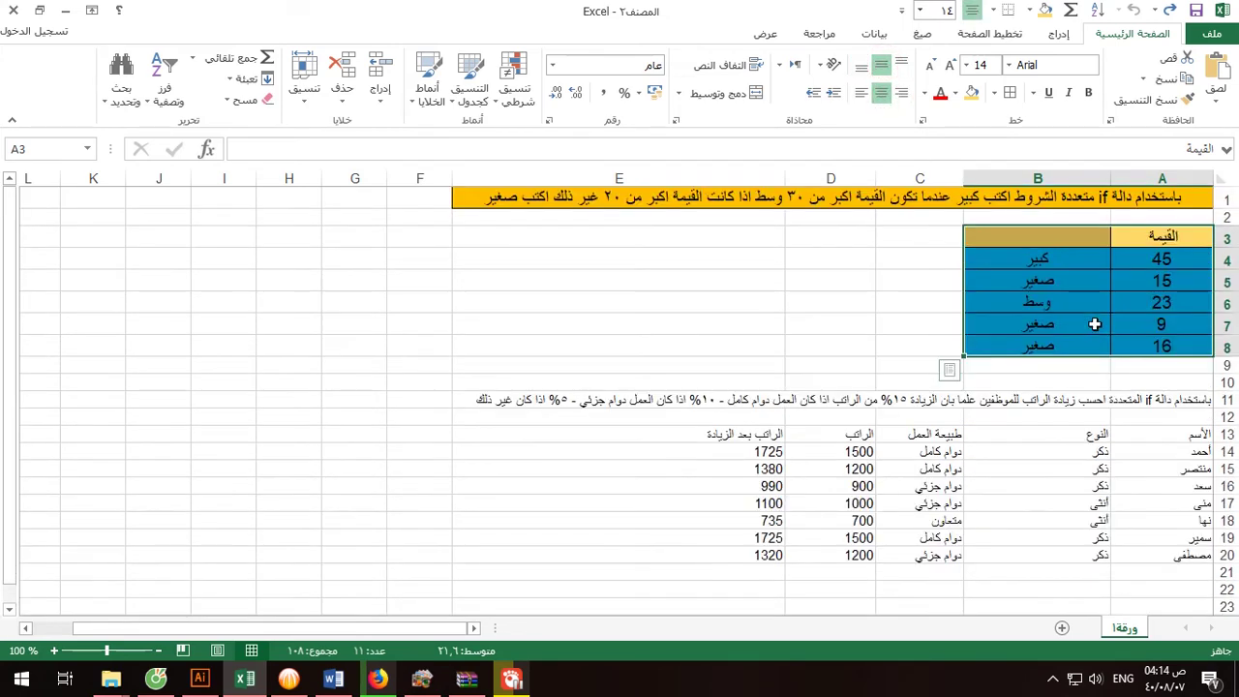
pyautogui.click(1004, 205)
# Format Painter the title's style onto row 11 and widen column E to fit
pyautogui.click(1162, 100)
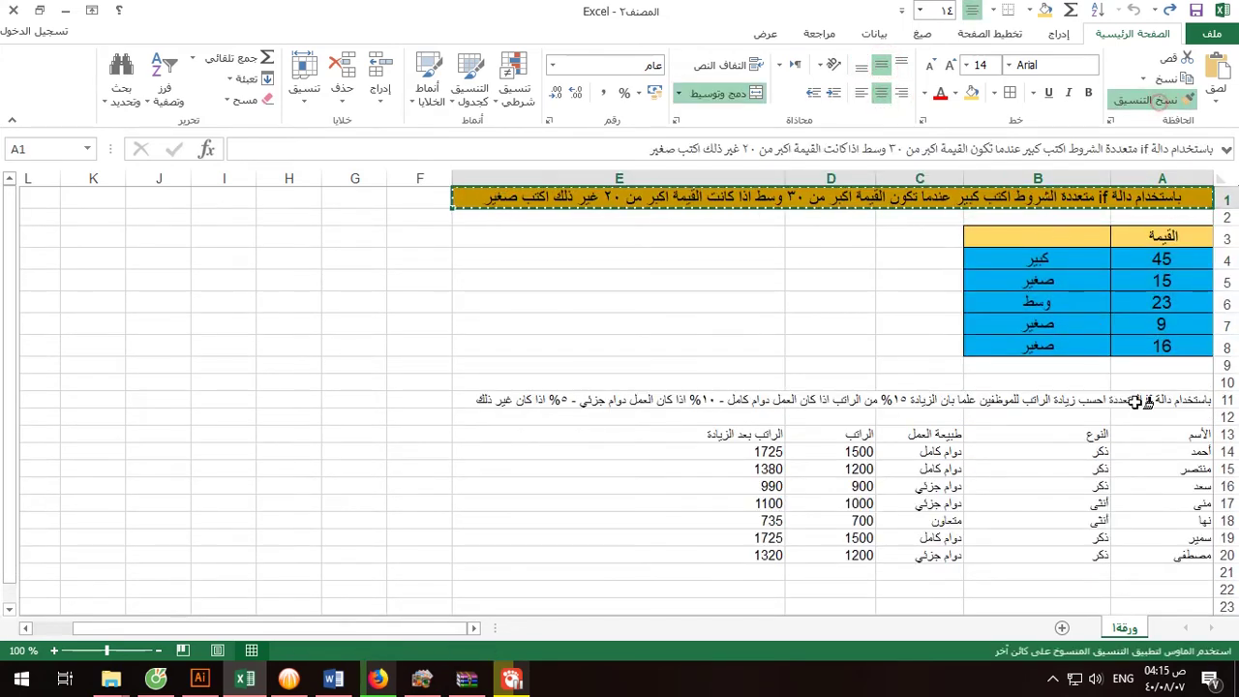
pyautogui.click(1148, 400)
pyautogui.scroll(-1, 959, 384)
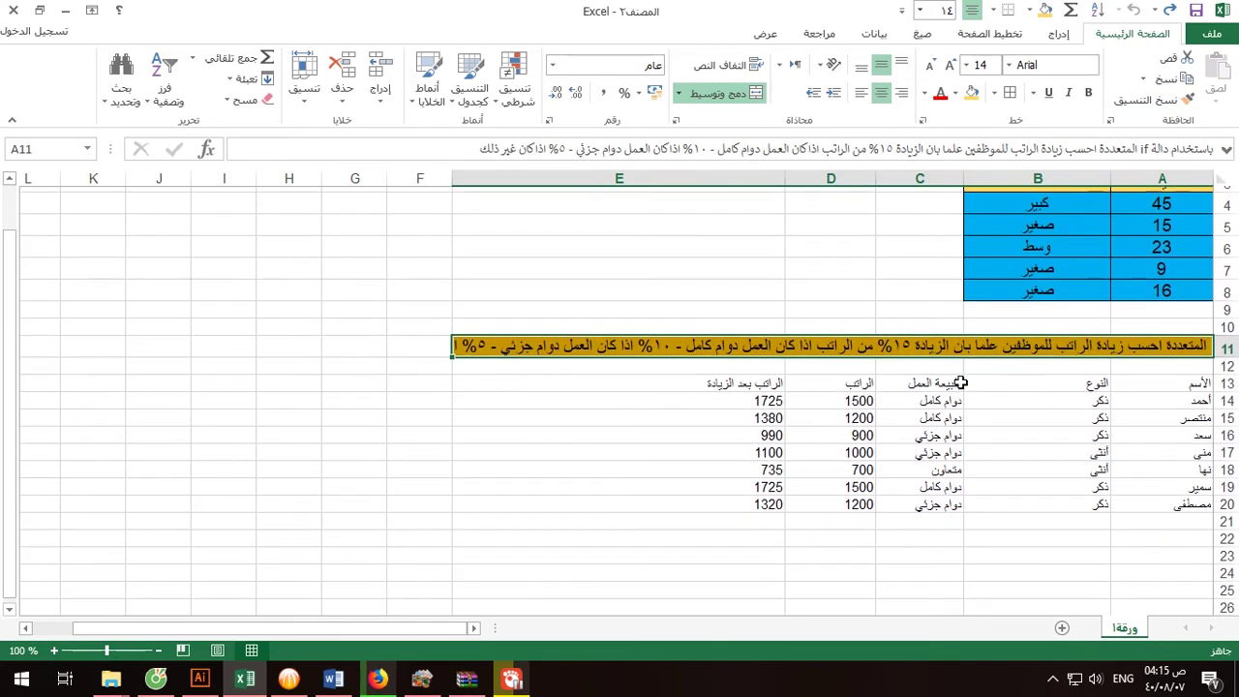
pyautogui.moveTo(452, 180); pyautogui.dragTo(307, 180)
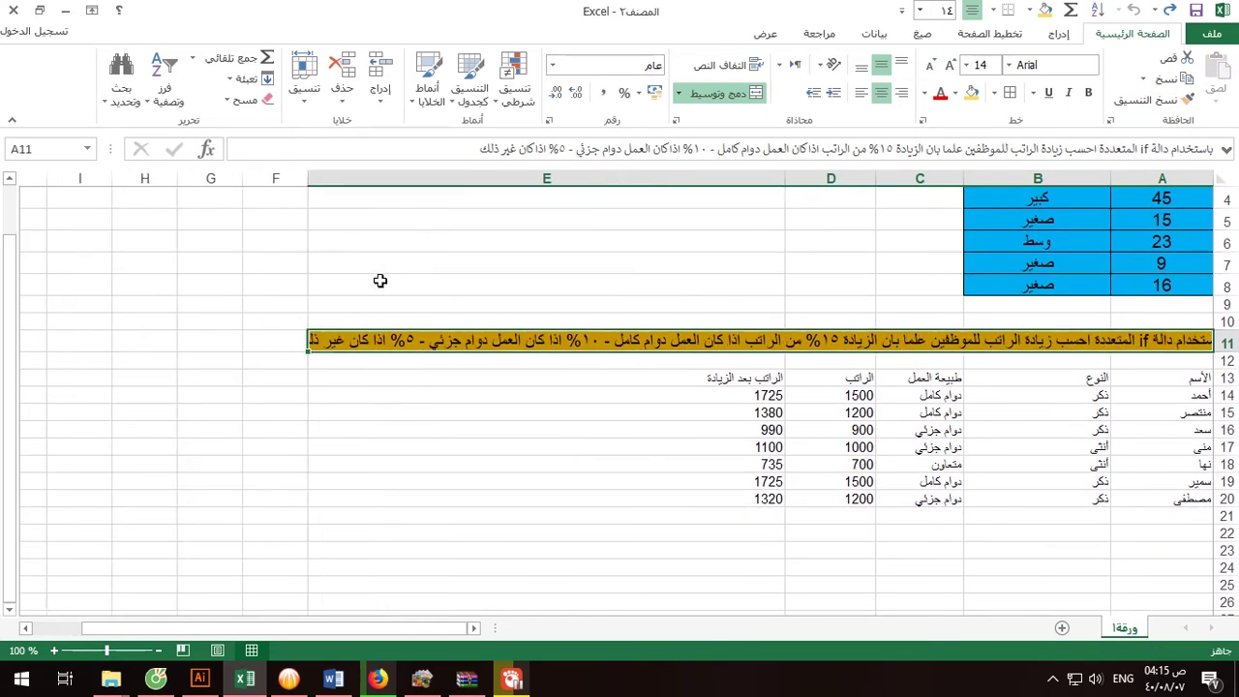
pyautogui.moveTo(268, 193); pyautogui.dragTo(269, 193)
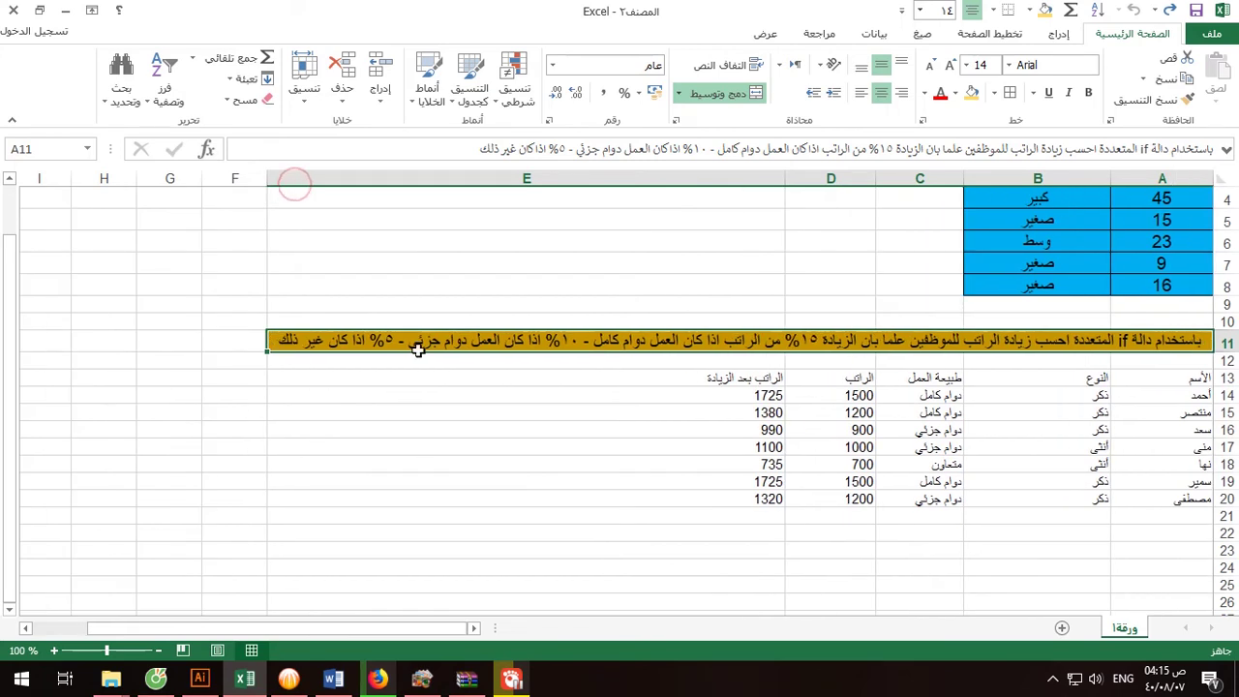
pyautogui.moveTo(1173, 380); pyautogui.dragTo(760, 499)
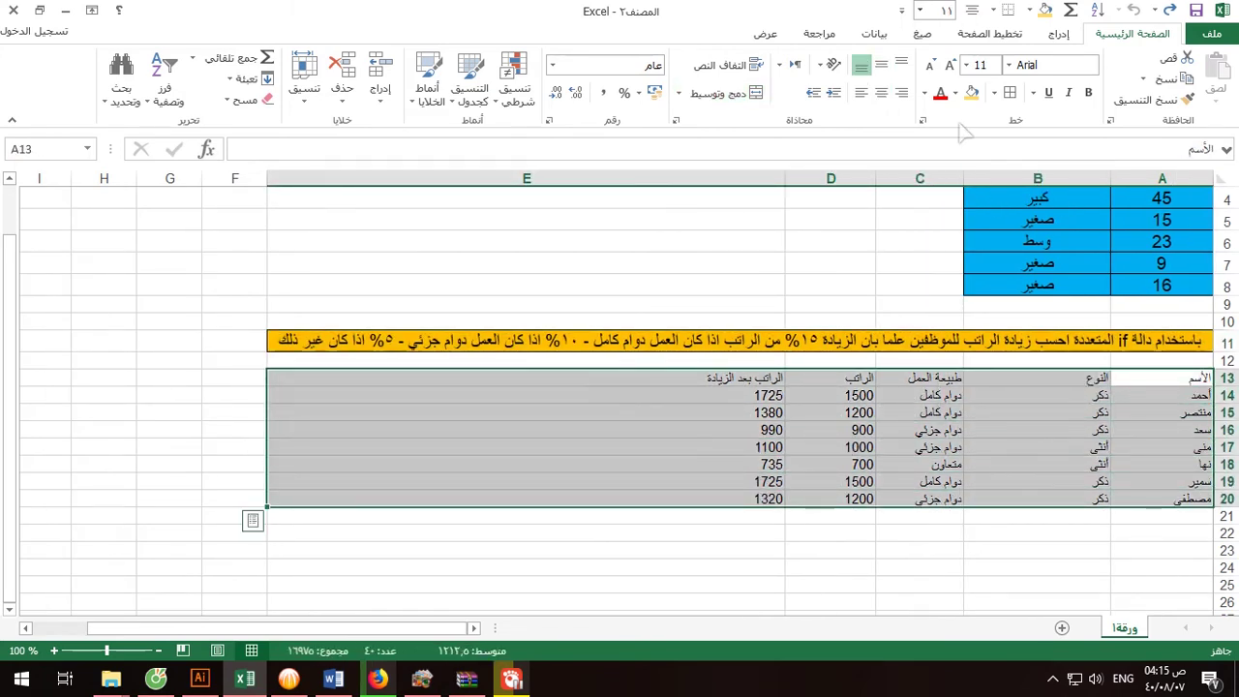
# Centre the salary table A13:E20 horizontally and vertically at 14 pt, then reselect the whole table
pyautogui.click(881, 92)
pyautogui.click(881, 65)
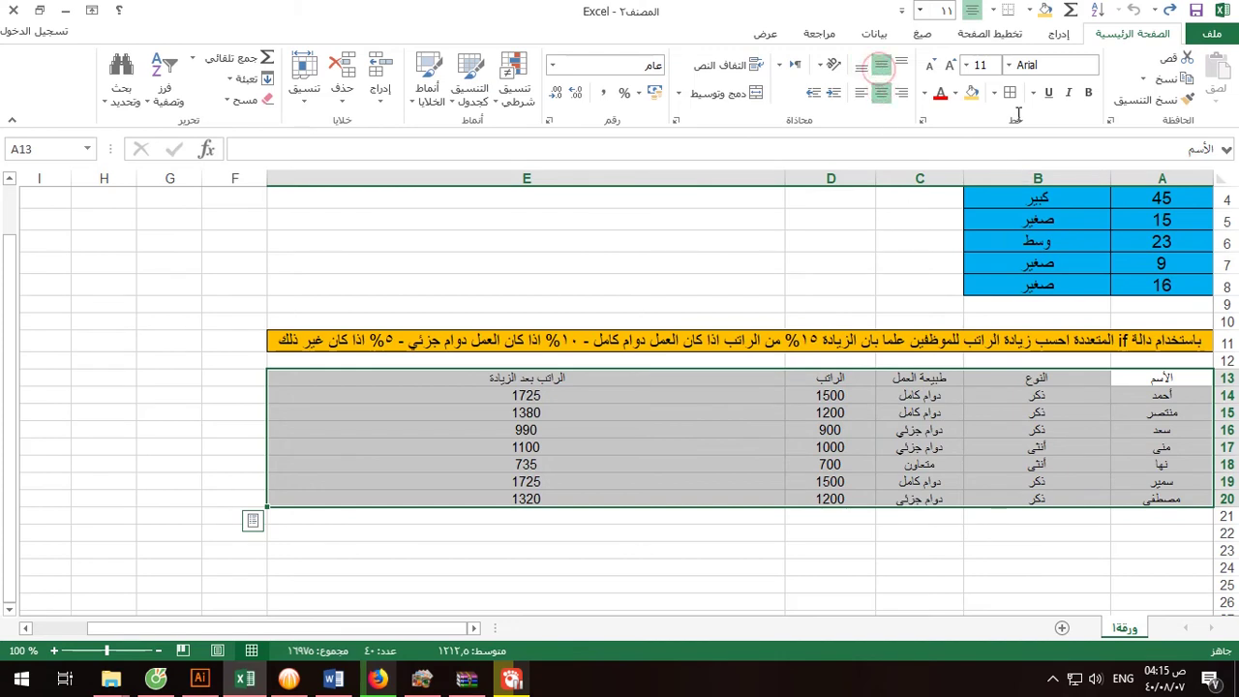
pyautogui.click(981, 65)
pyautogui.write('14')
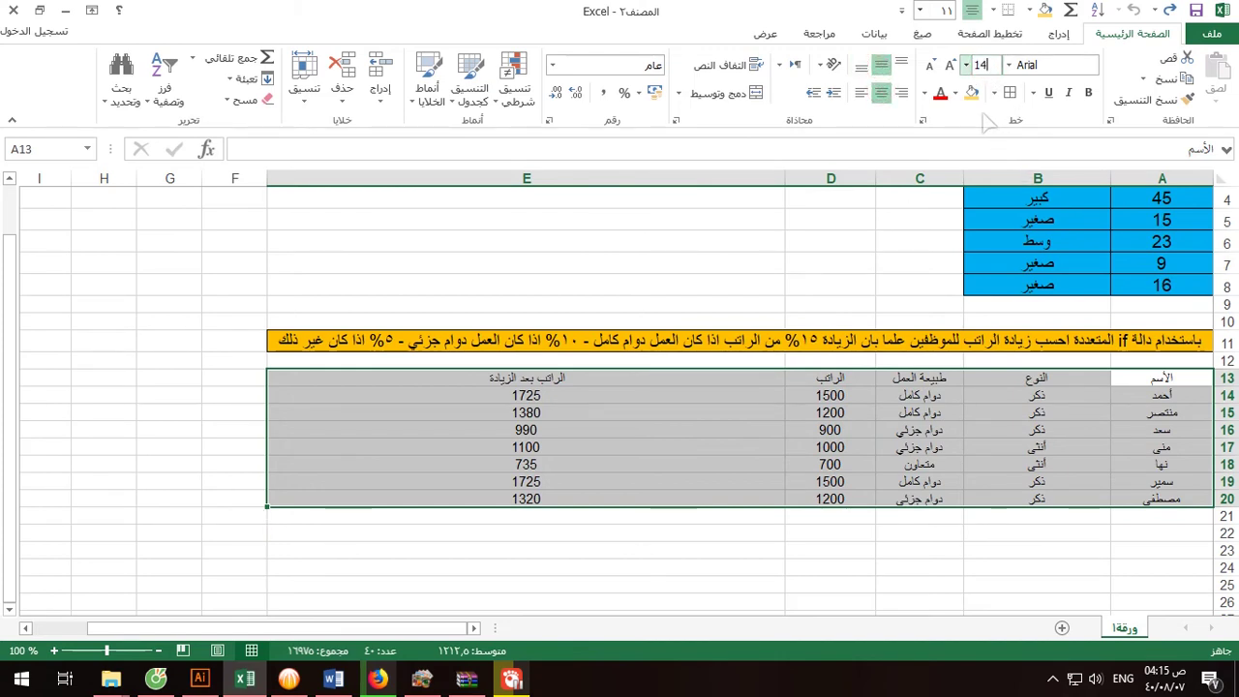
pyautogui.press('Return')
pyautogui.click(995, 476)
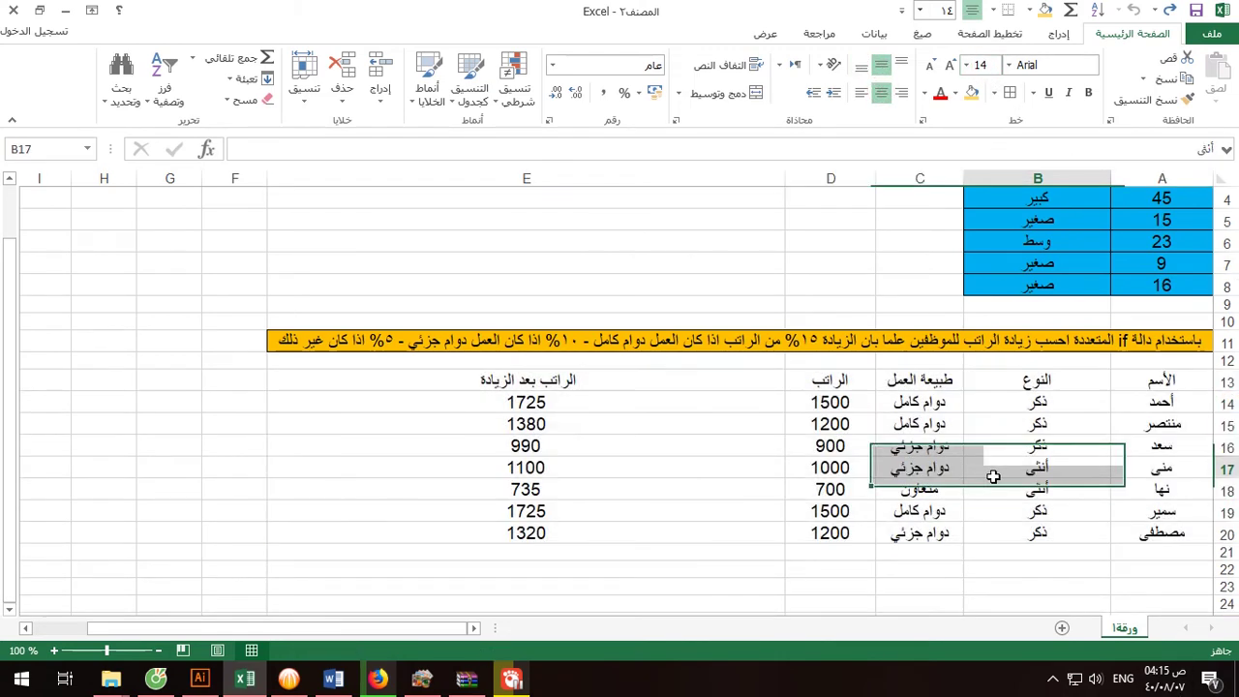
pyautogui.moveTo(1131, 380); pyautogui.dragTo(572, 381)
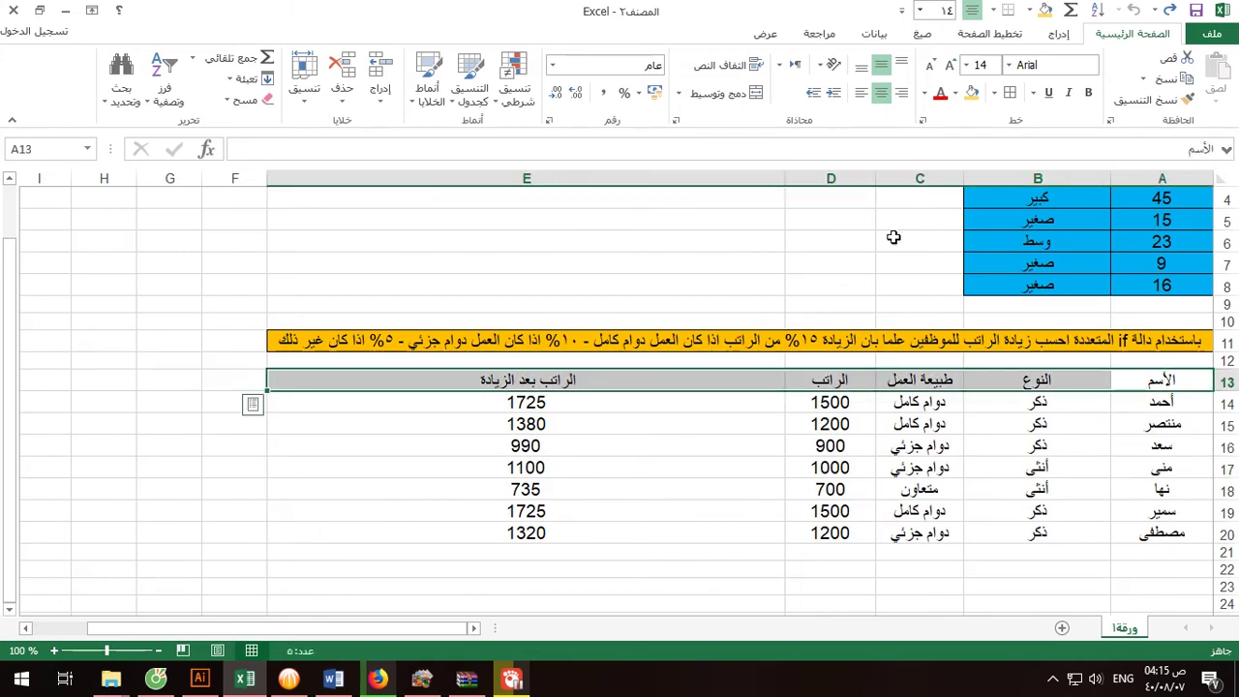
pyautogui.moveTo(1162, 381)
pyautogui.mouseDown()
pyautogui.moveTo(523, 445)
pyautogui.moveTo(526, 532)
pyautogui.mouseUp()
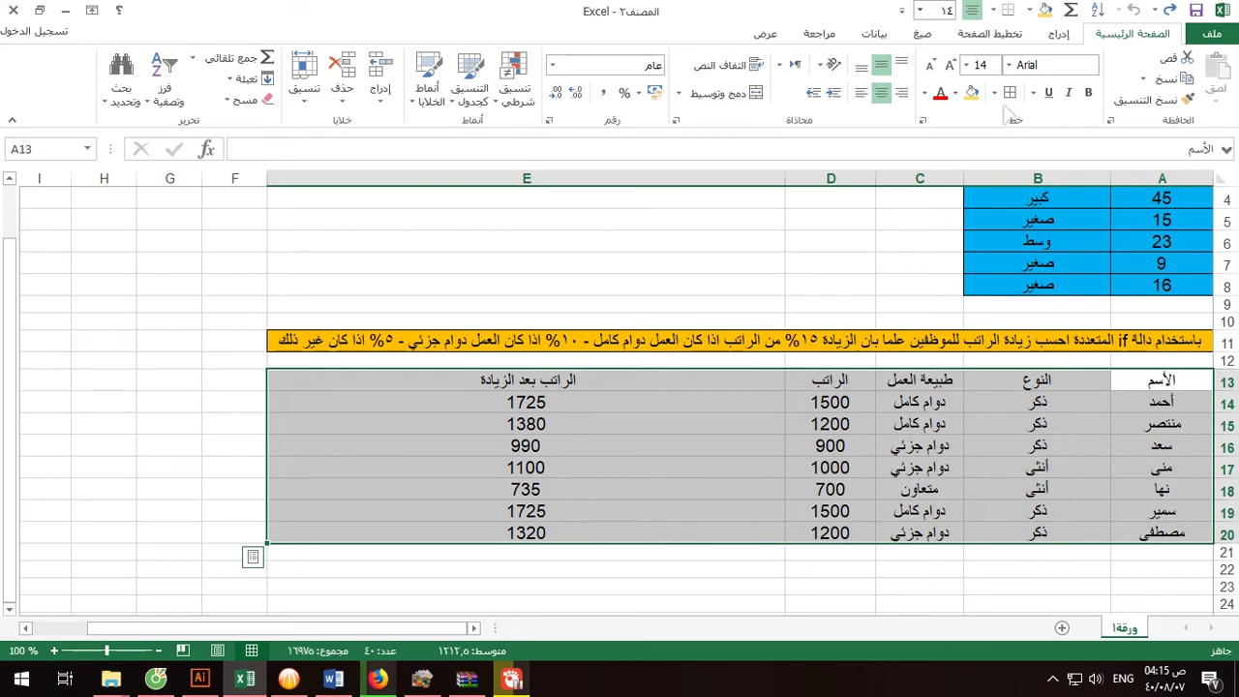
# Fill the salary table light green, then give the header row A13:E13 a light blue fill
pyautogui.click(956, 93)
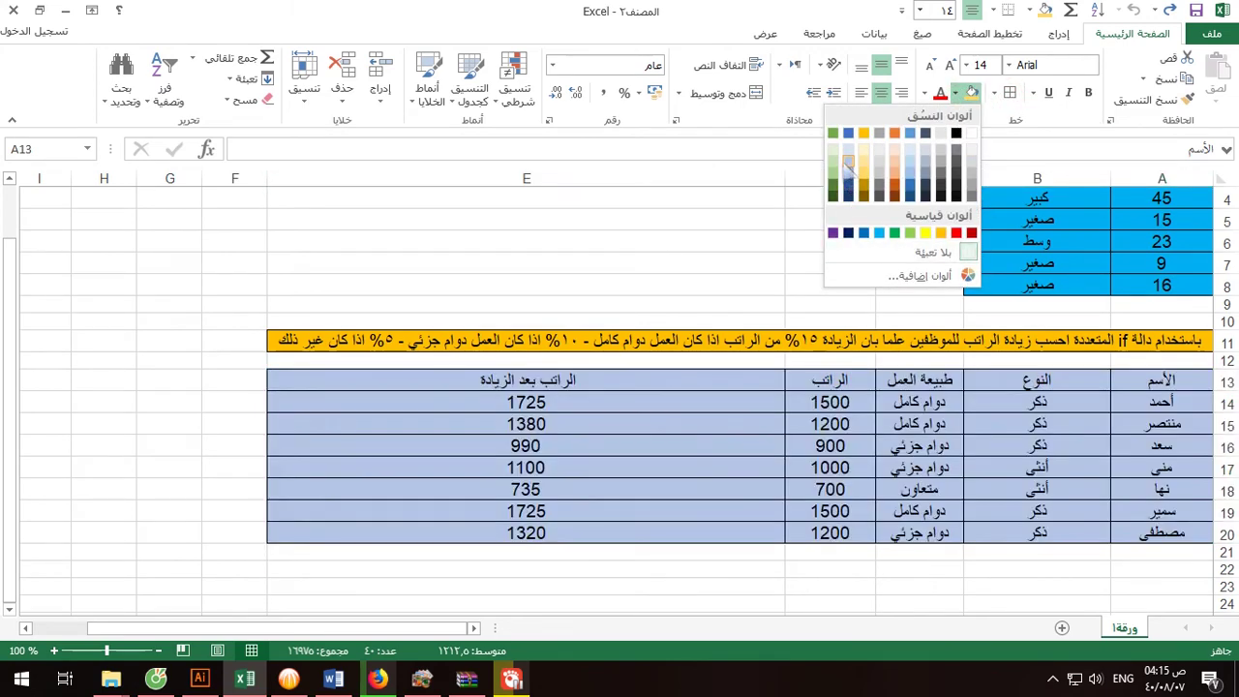
pyautogui.click(833, 162)
pyautogui.click(1073, 395)
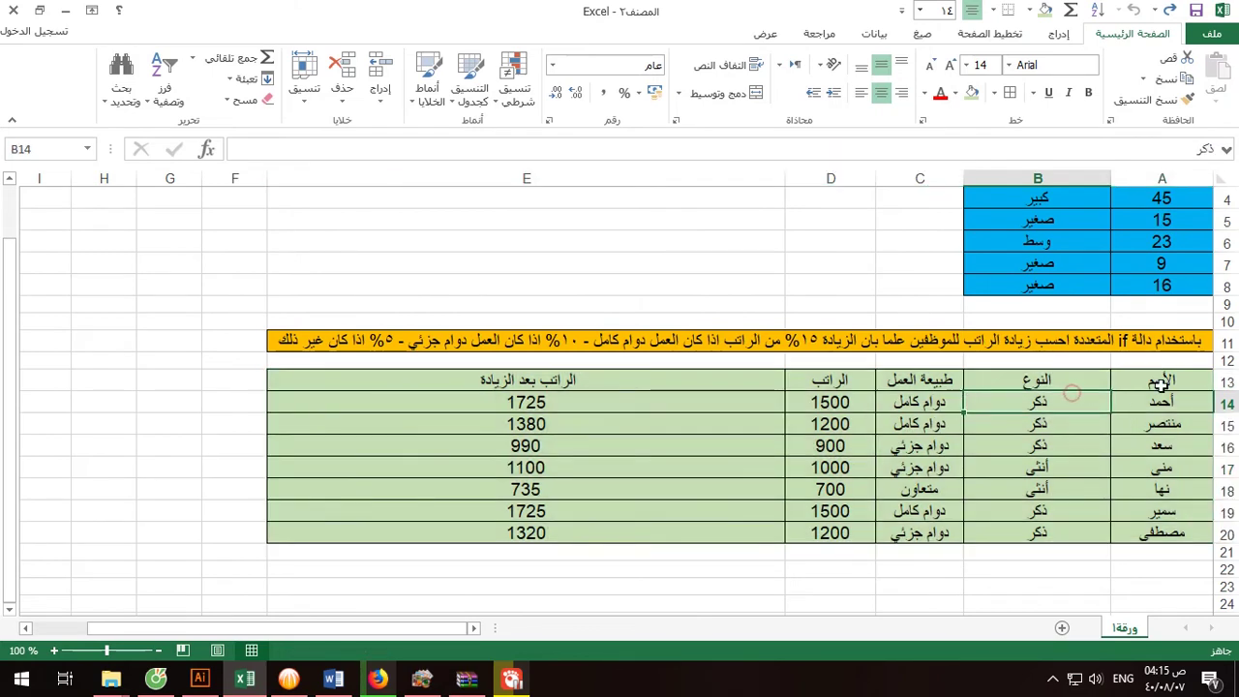
pyautogui.moveTo(1162, 383); pyautogui.dragTo(387, 381)
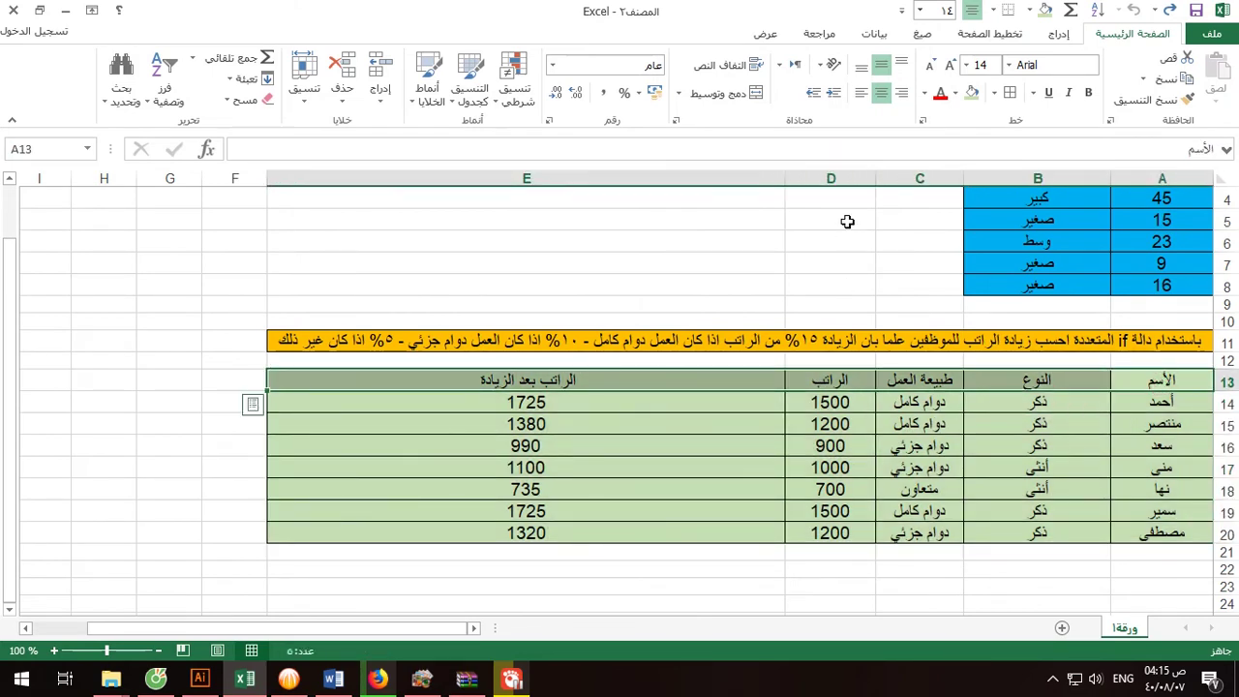
pyautogui.click(956, 93)
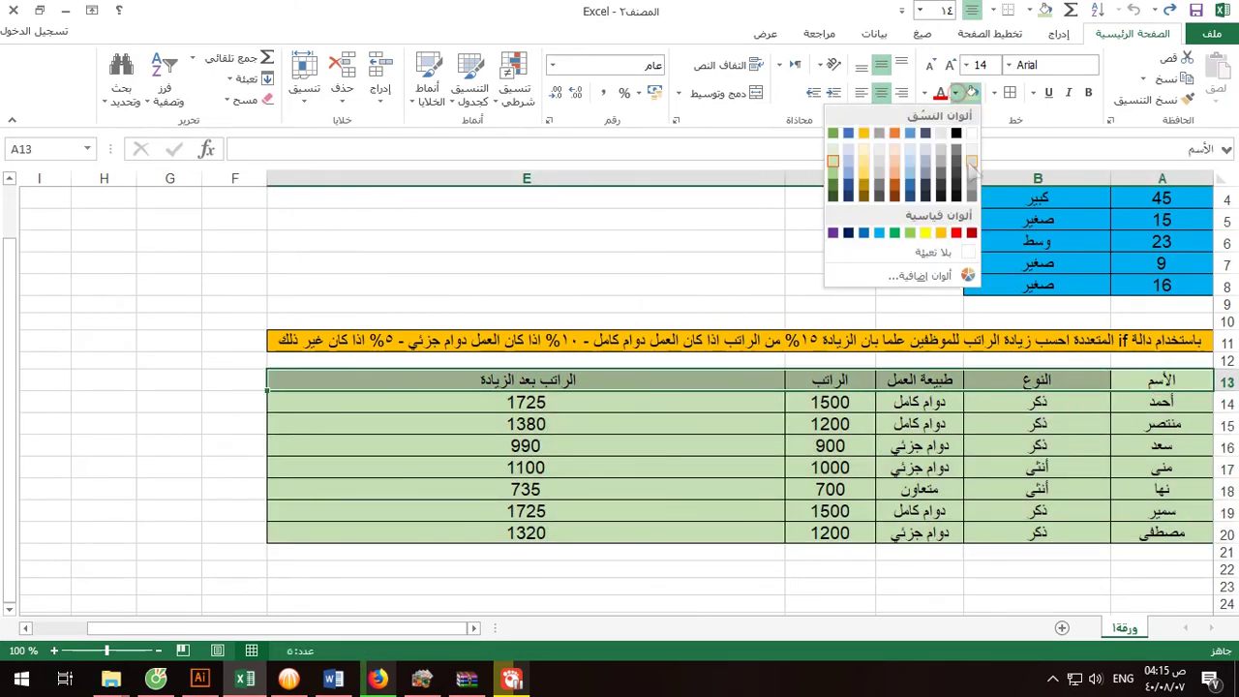
pyautogui.click(849, 165)
# Fill the names column A14:A20 yellow and the remaining cells B14:E20 light orange
pyautogui.moveTo(1162, 402)
pyautogui.mouseDown()
pyautogui.moveTo(1151, 548)
pyautogui.moveTo(1152, 533)
pyautogui.mouseUp()
pyautogui.click(956, 93)
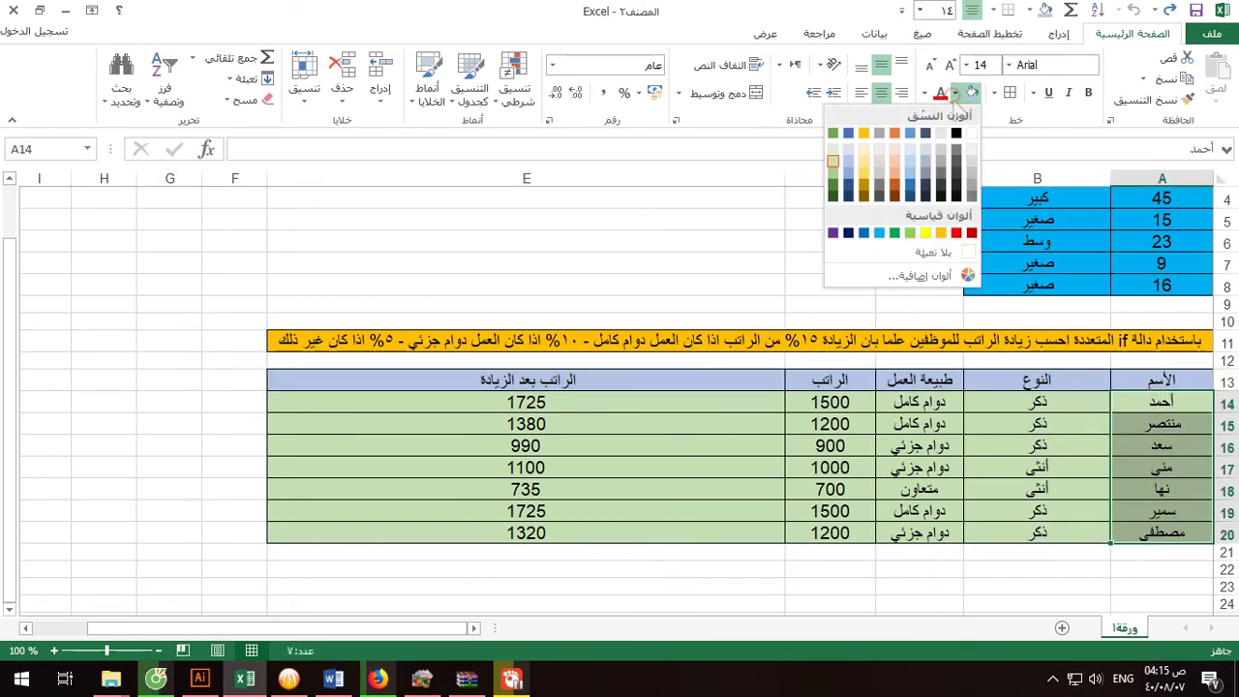
pyautogui.click(926, 235)
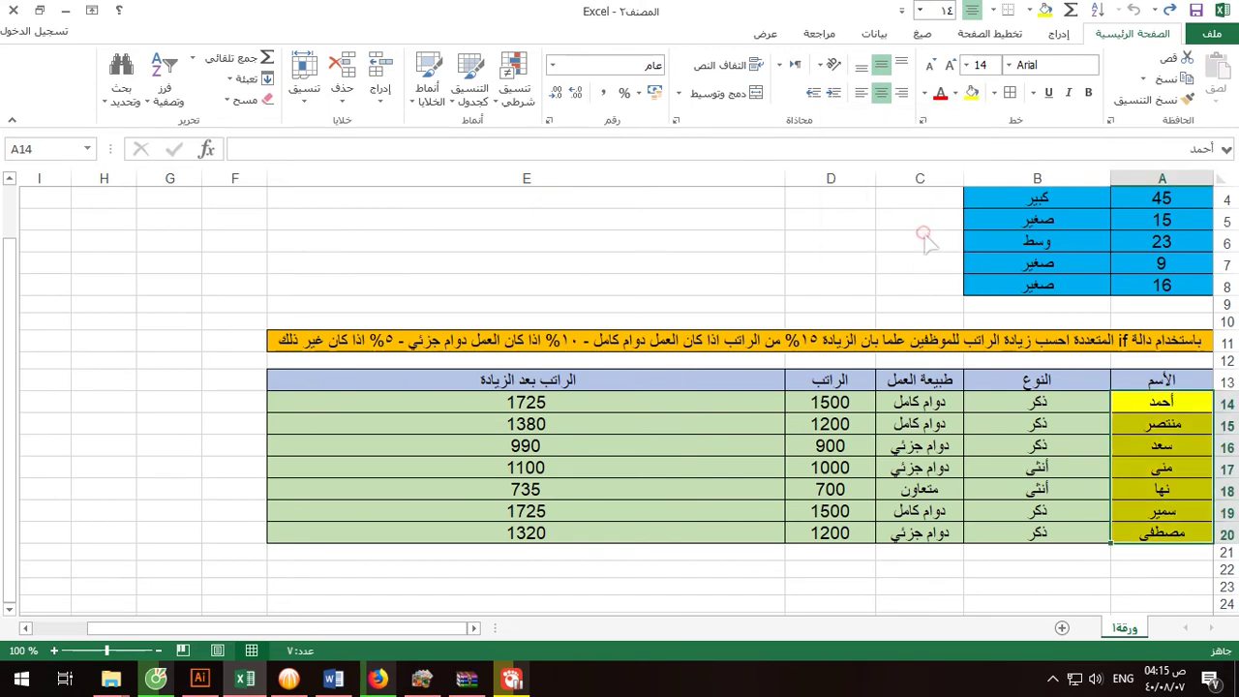
pyautogui.moveTo(1017, 405)
pyautogui.mouseDown()
pyautogui.moveTo(575, 426)
pyautogui.moveTo(575, 531)
pyautogui.mouseUp()
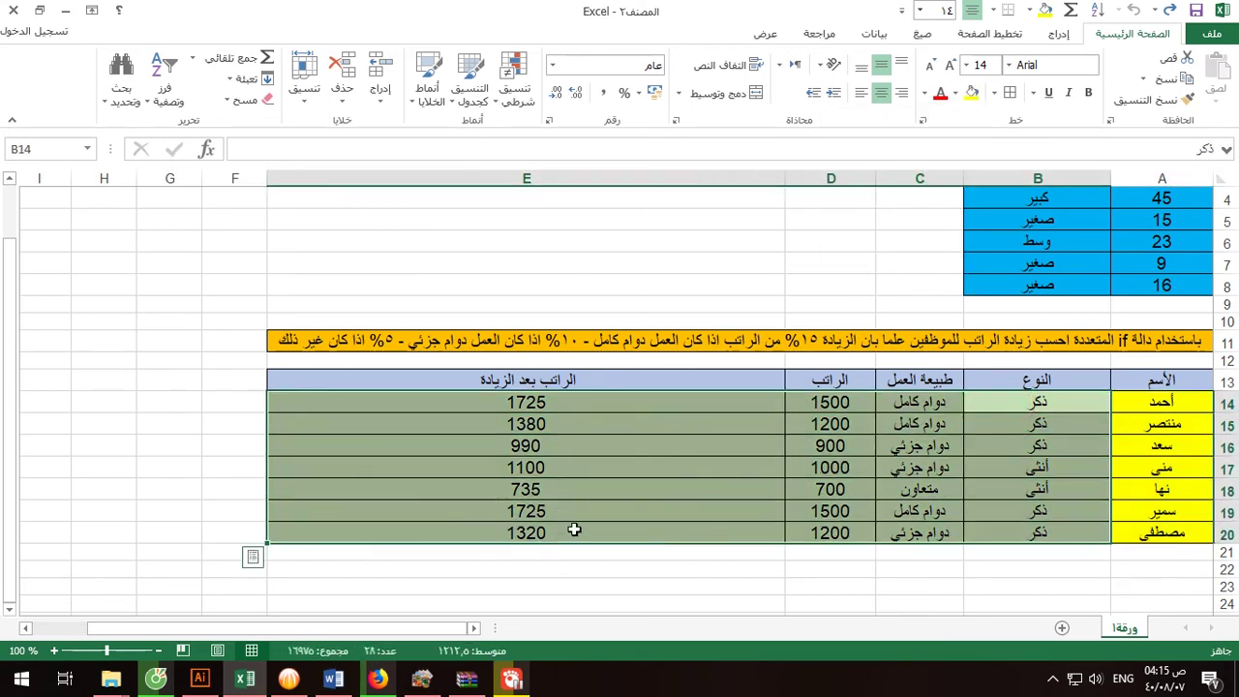
pyautogui.click(957, 93)
pyautogui.click(895, 151)
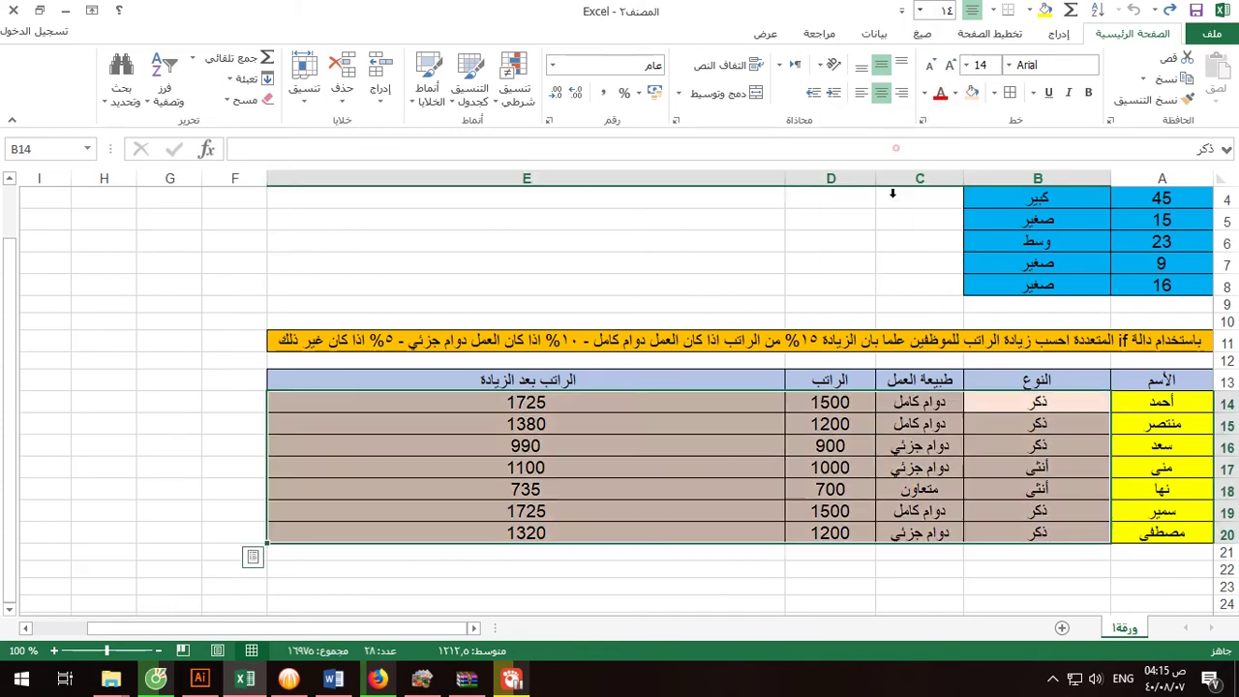
pyautogui.click(871, 601)
pyautogui.scroll(1, 1000, 532)
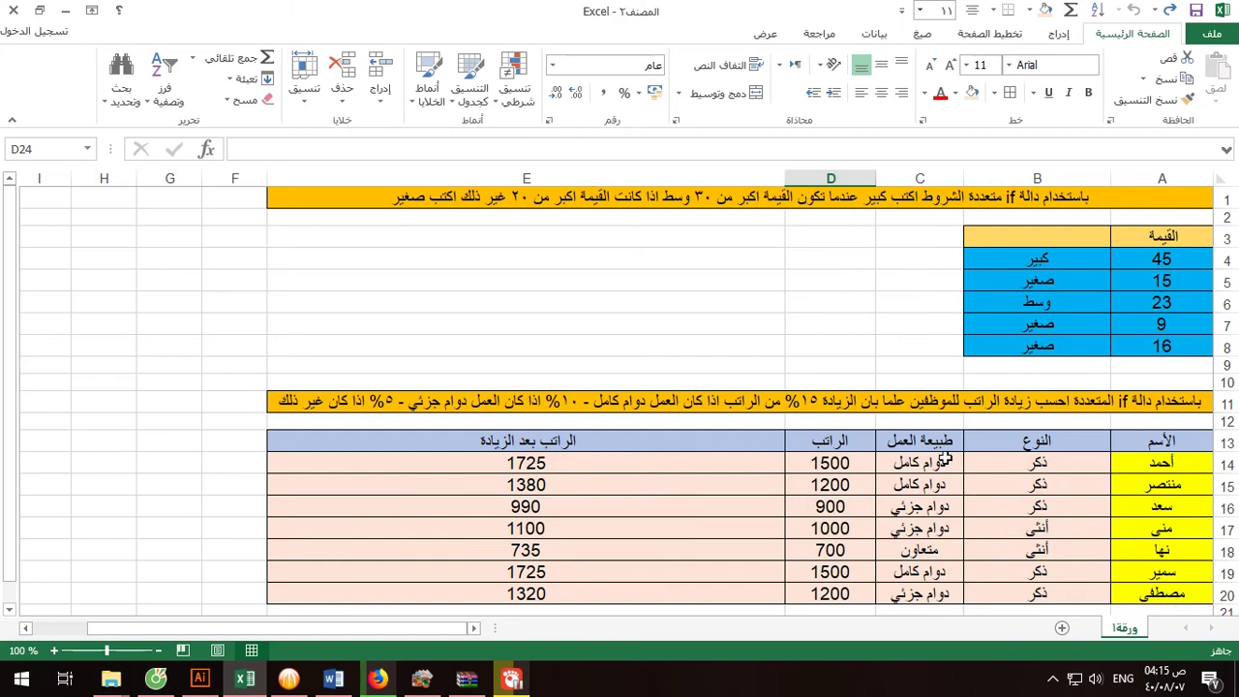
pyautogui.scroll(-2, 945, 457)
pyautogui.scroll(2, 945, 457)
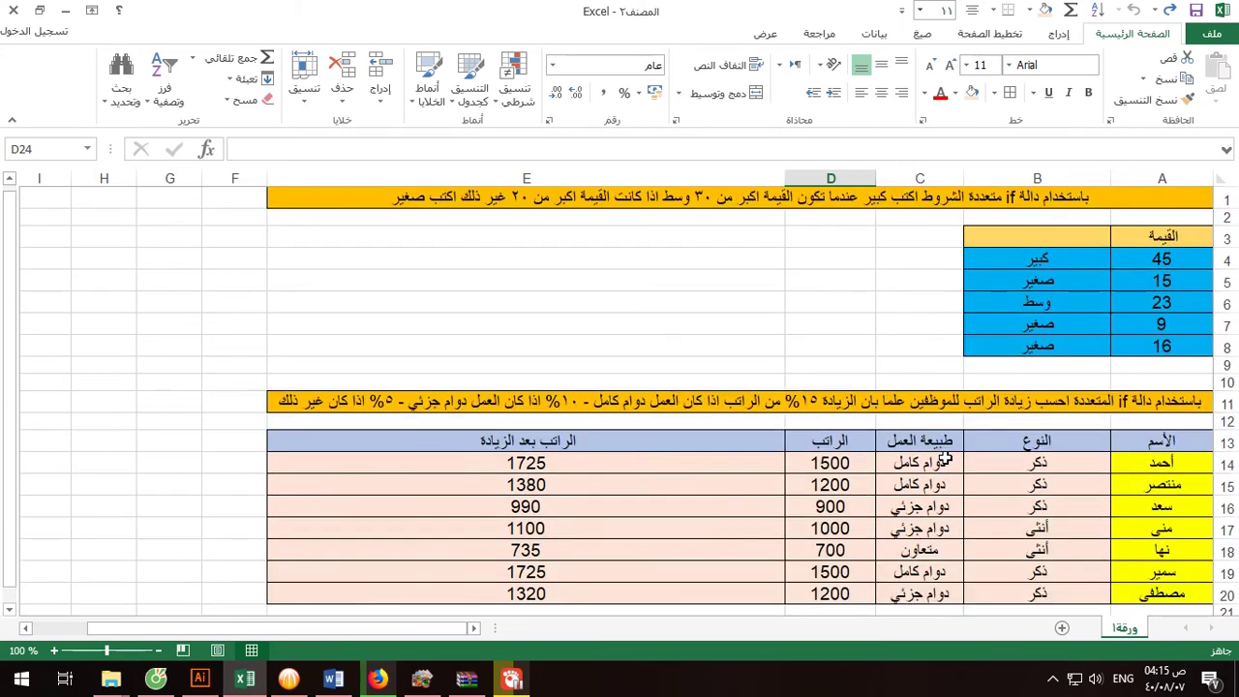